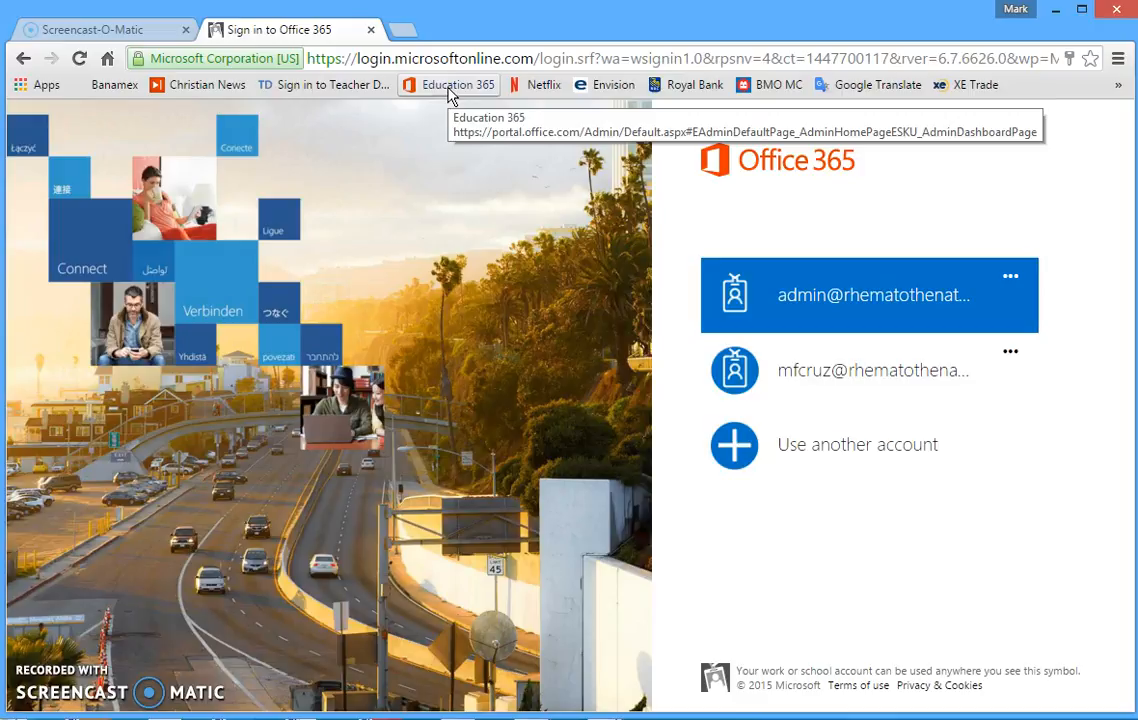
Sign in to Office 365 with the admin account, entering the account password.
click(449, 88)
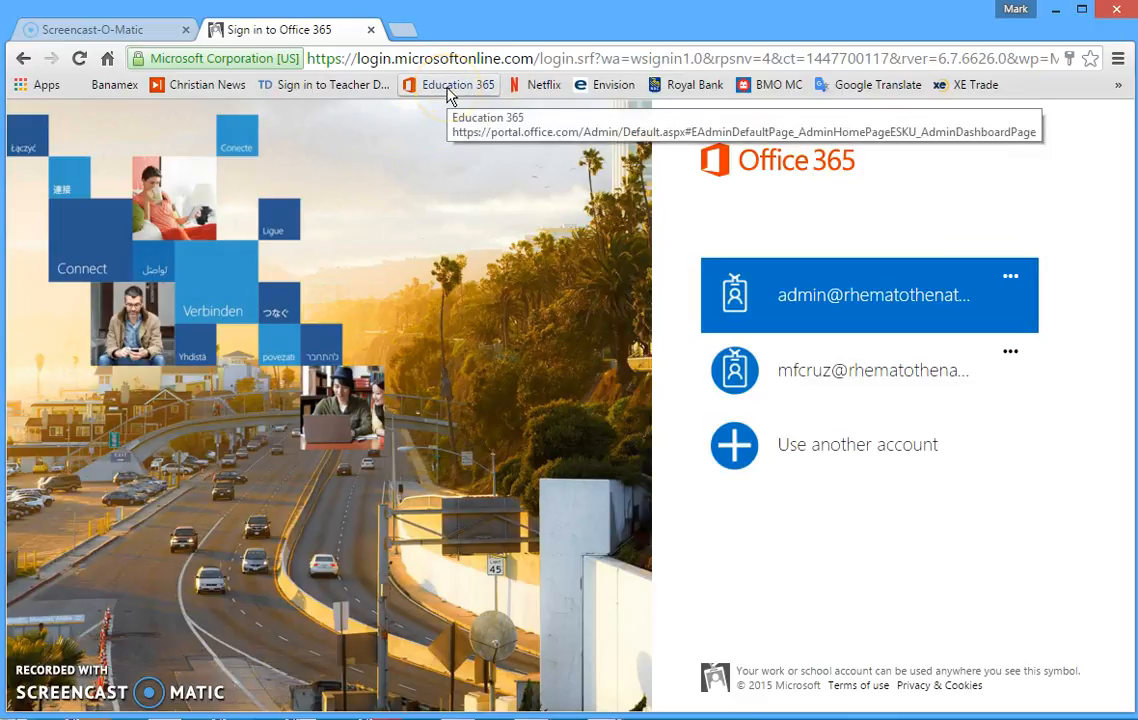
click(813, 303)
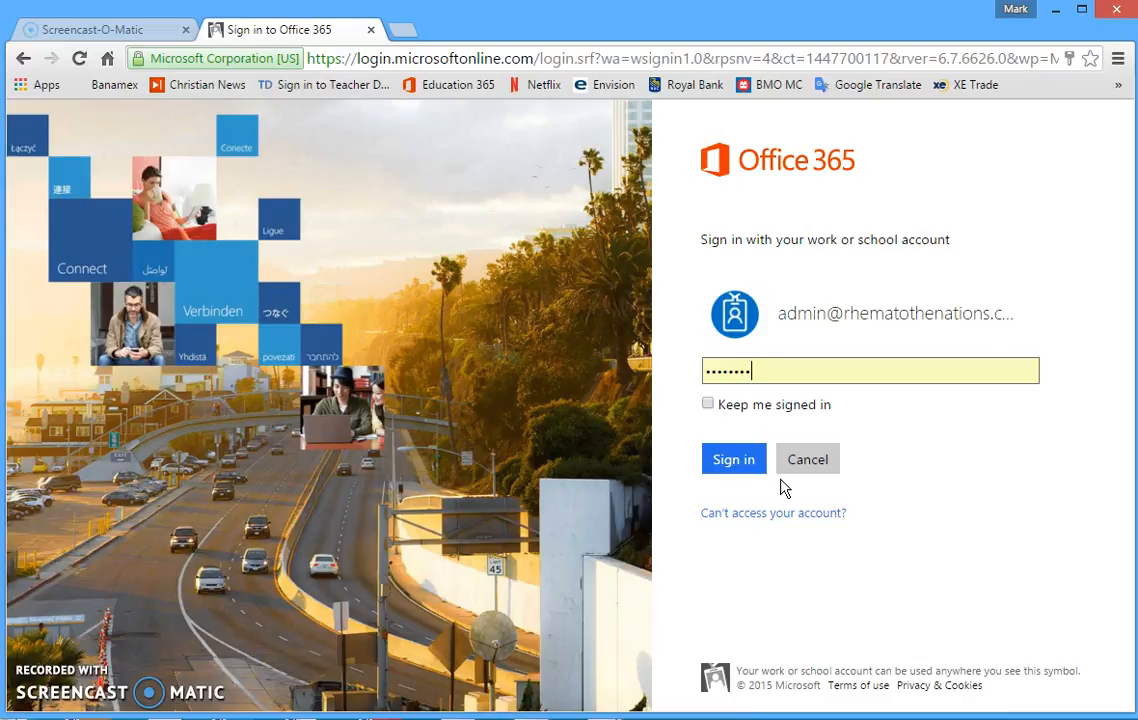
key(BackSpace)
key(BackSpace)
key(BackSpace)
key(BackSpace)
key(BackSpace)
key(BackSpace)
key(BackSpace)
key(BackSpace)
click(785, 487)
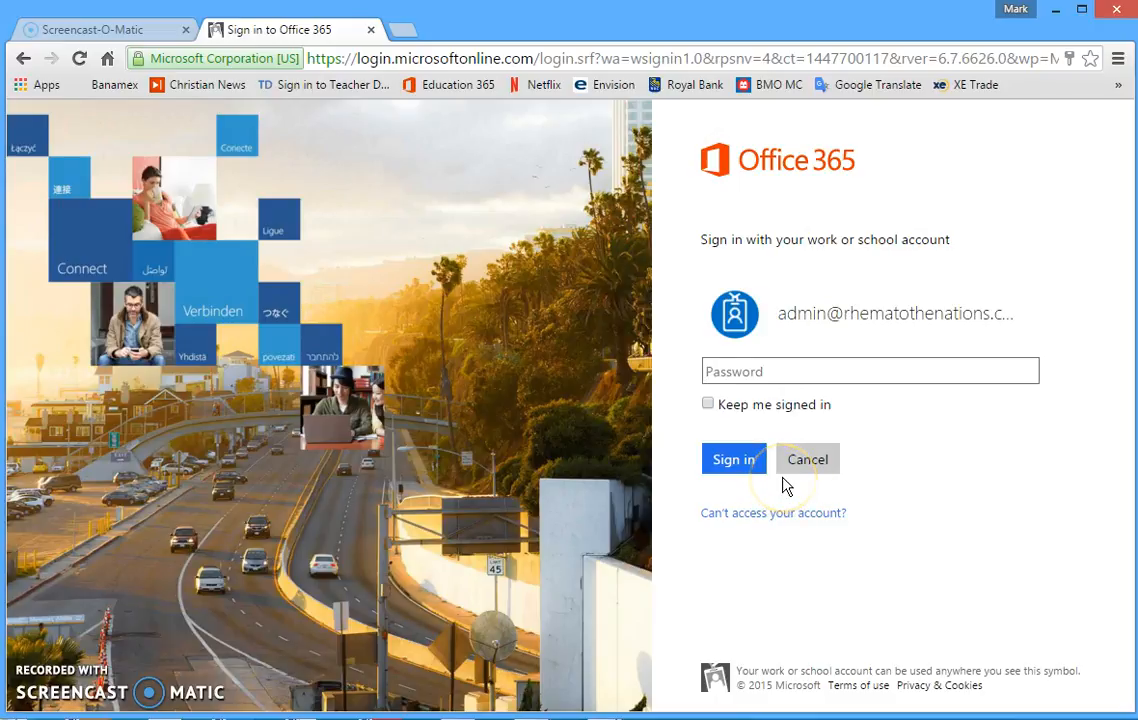
text(••••••••)
click(737, 463)
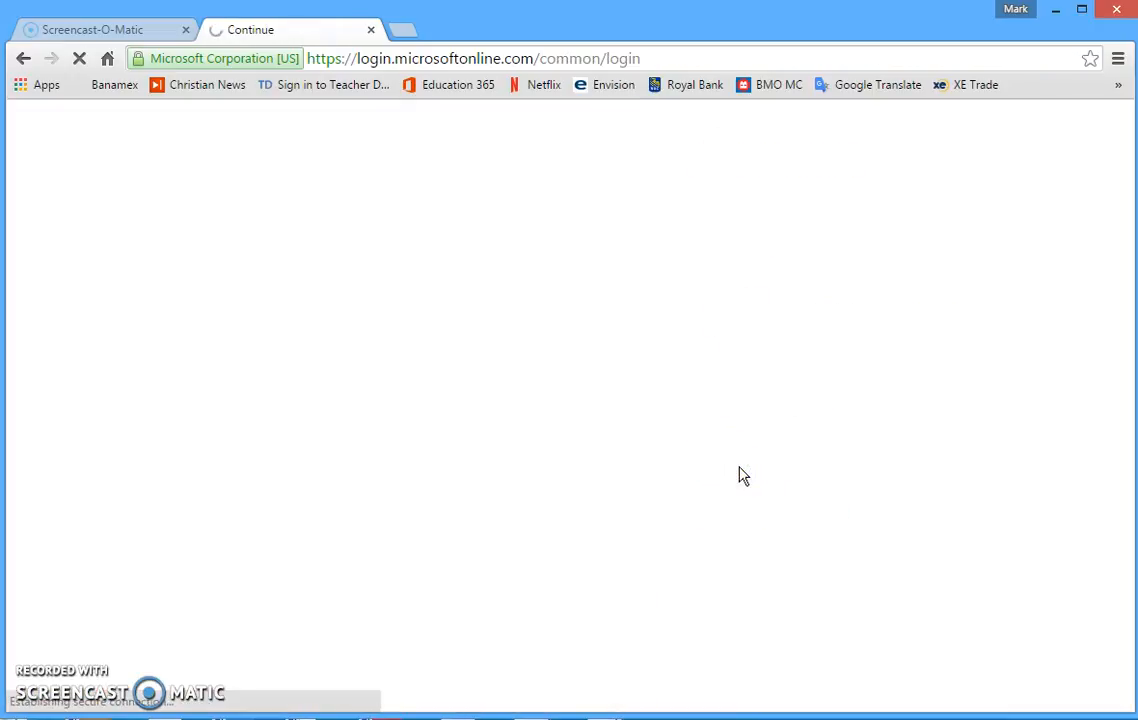
click(703, 458)
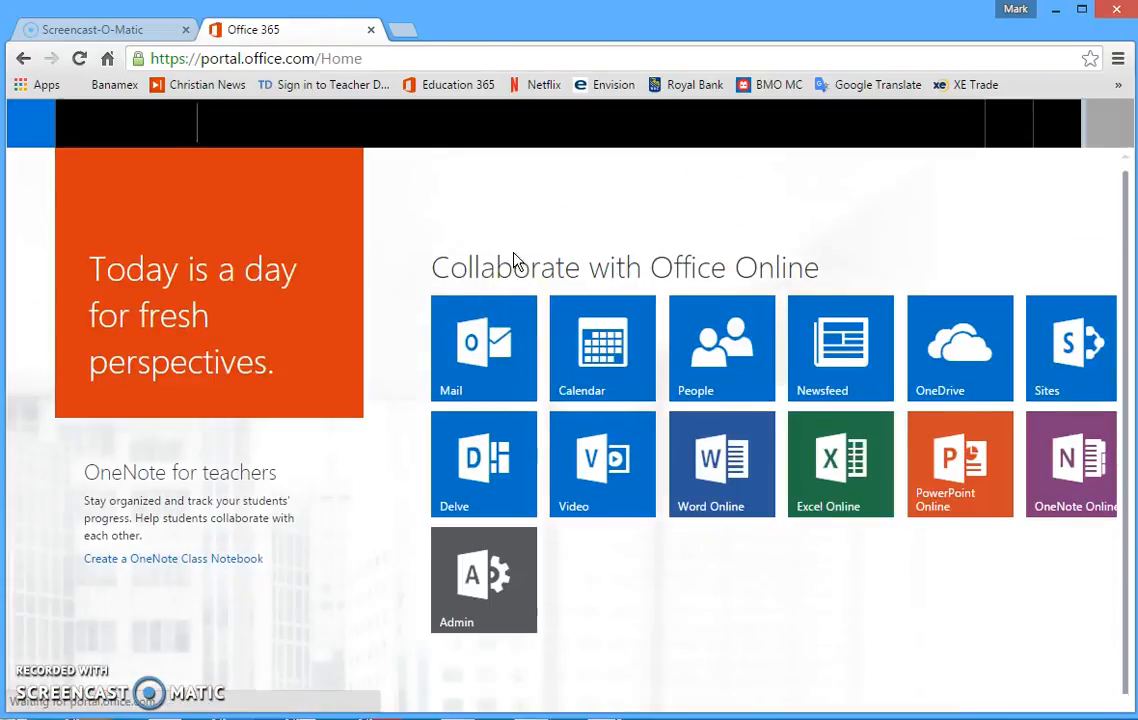
Open the Office 365 admin center from the Admin tile on the portal home page.
click(688, 569)
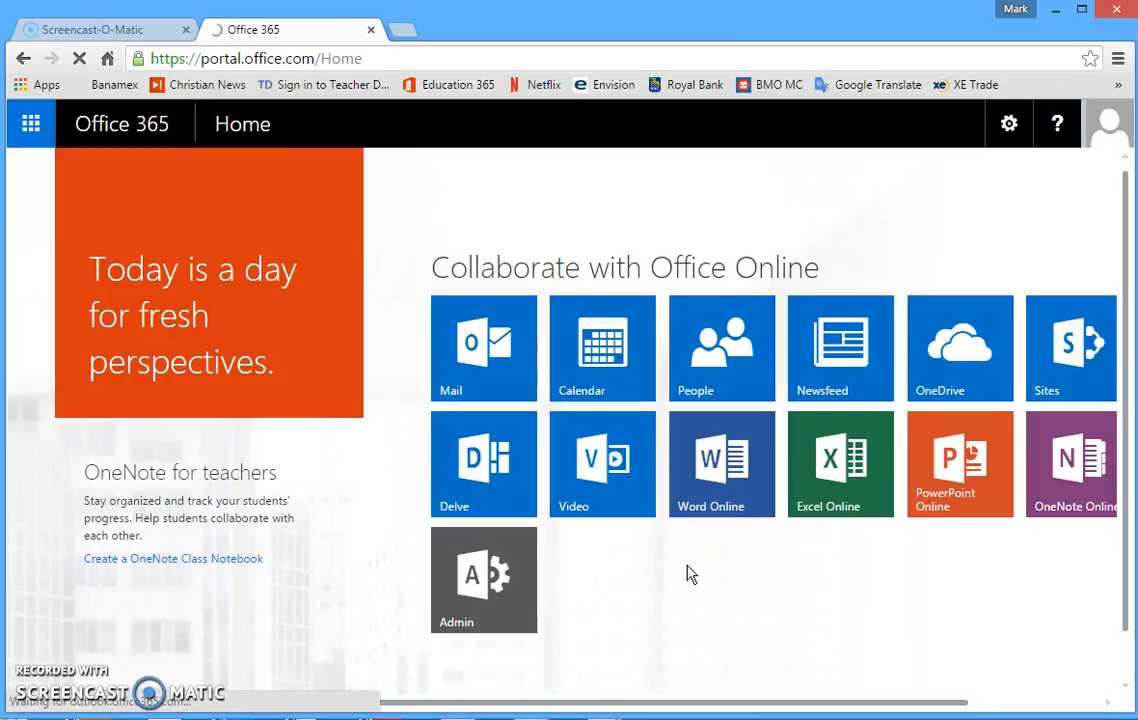
click(468, 552)
click(489, 580)
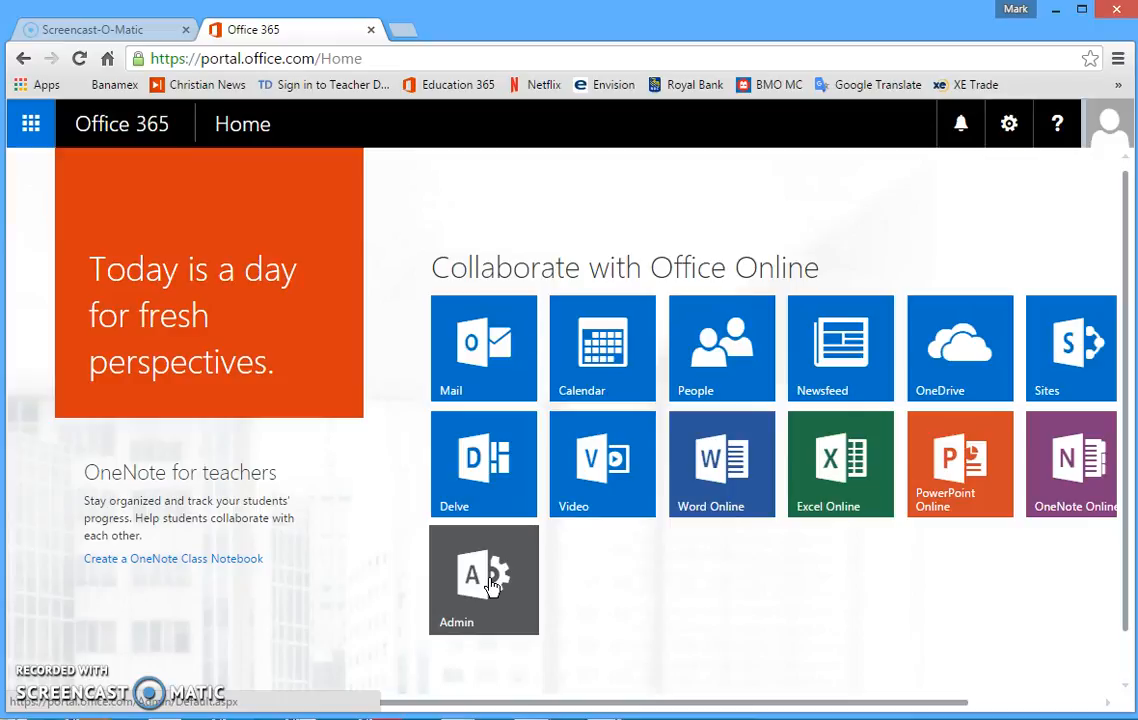
click(491, 584)
click(395, 340)
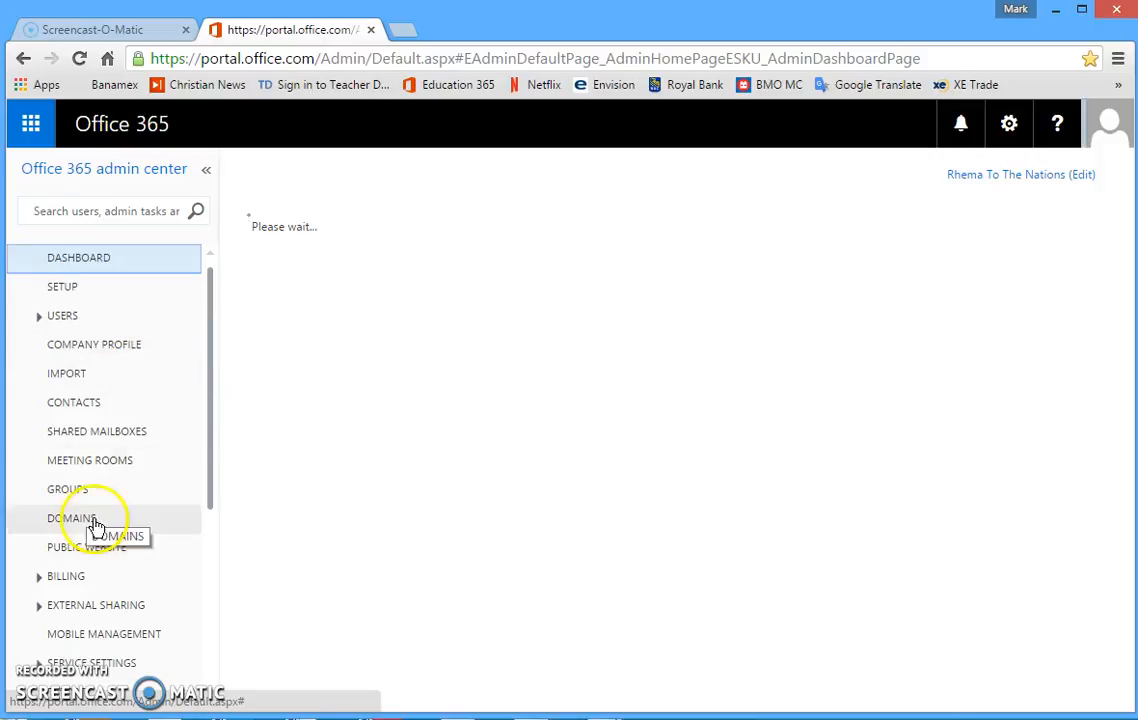
Open the Active Users list under Users.
click(63, 316)
click(80, 347)
click(80, 347)
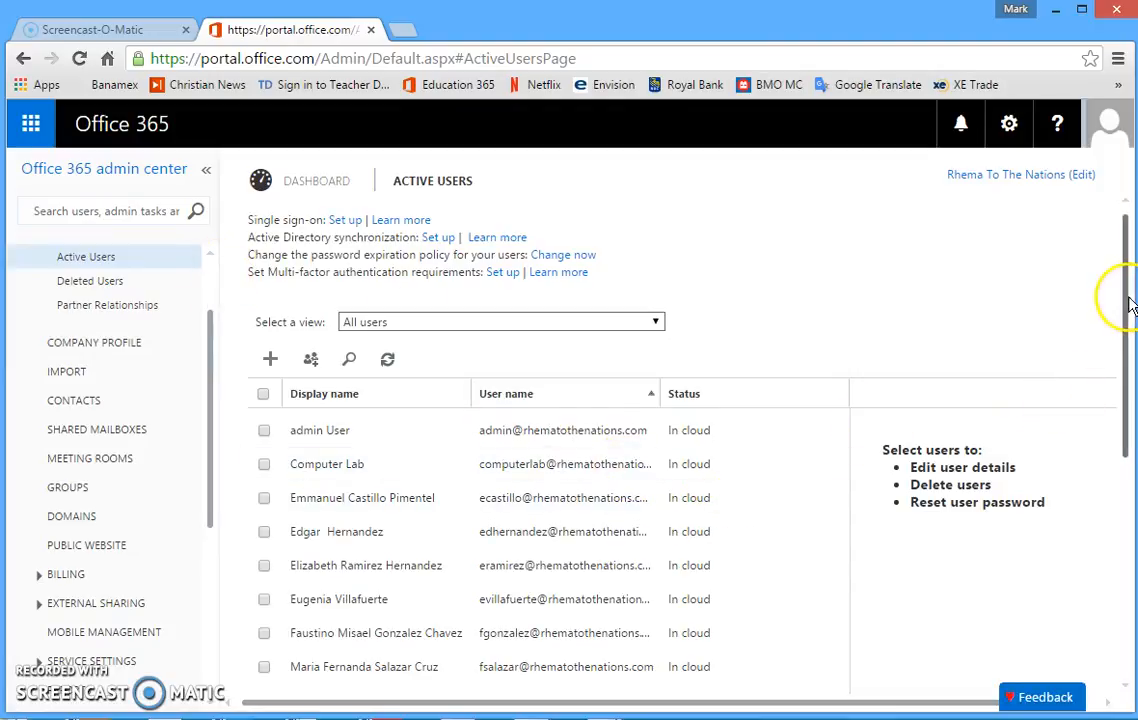
mouse_move(1124, 310)
mouse_down()
mouse_move(1125, 460)
mouse_move(1121, 330)
mouse_up()
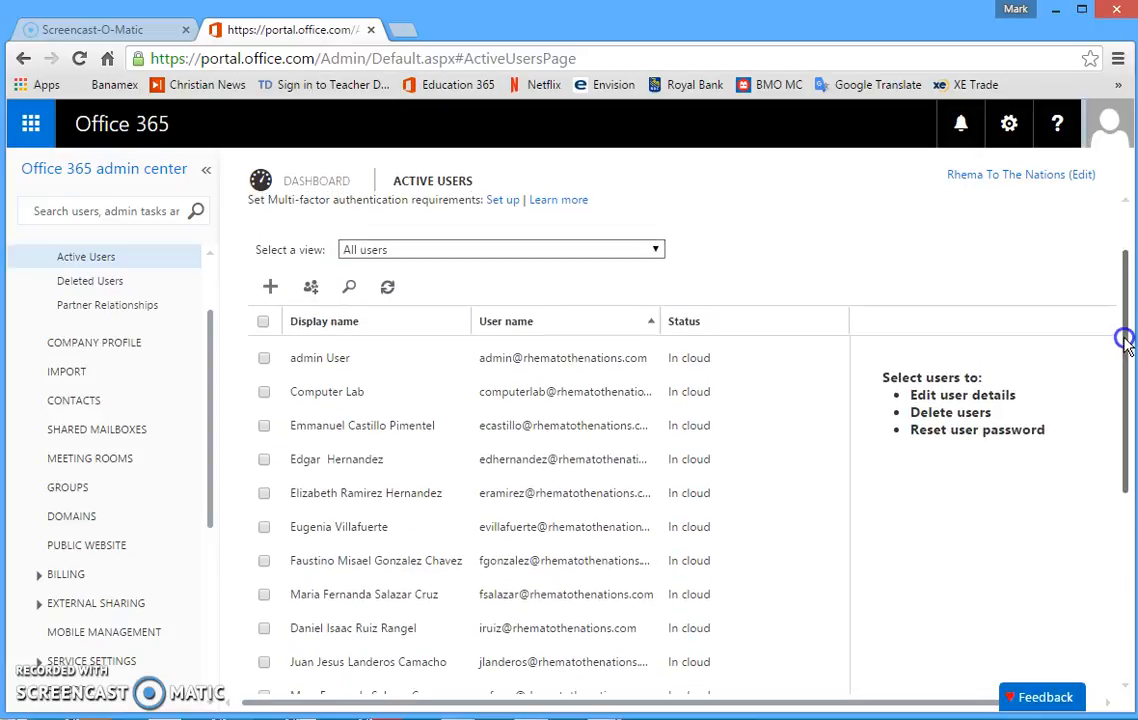
Start a new user account and fill in the new user's first and last name.
click(271, 290)
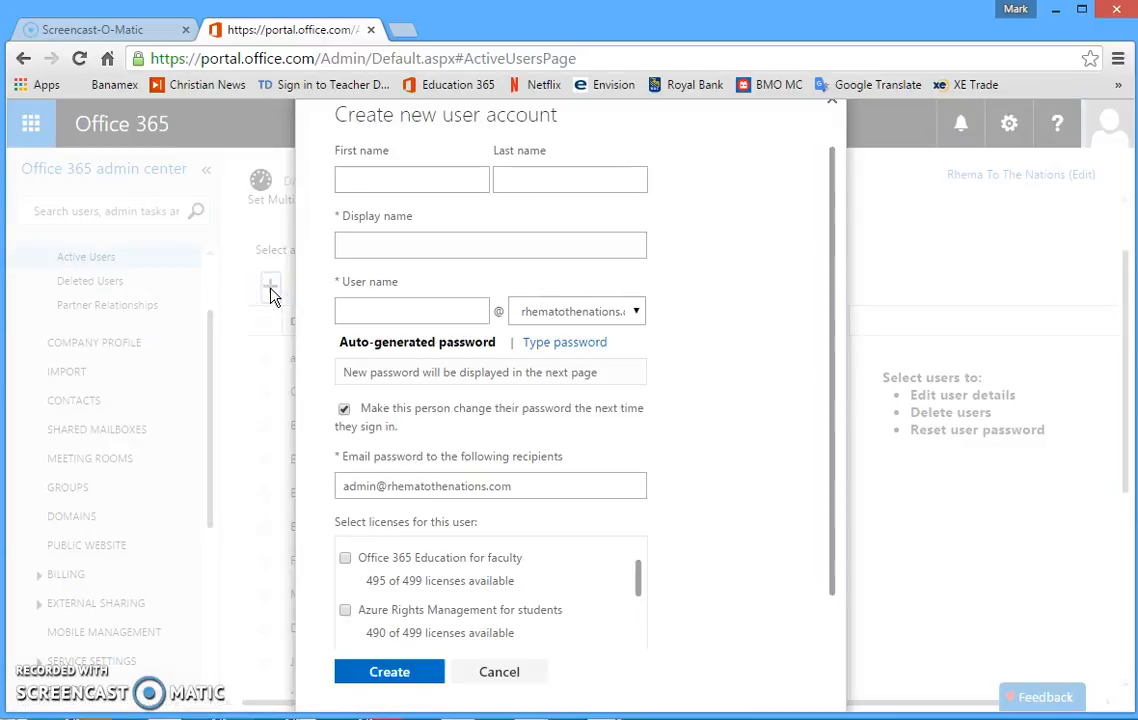
click(432, 179)
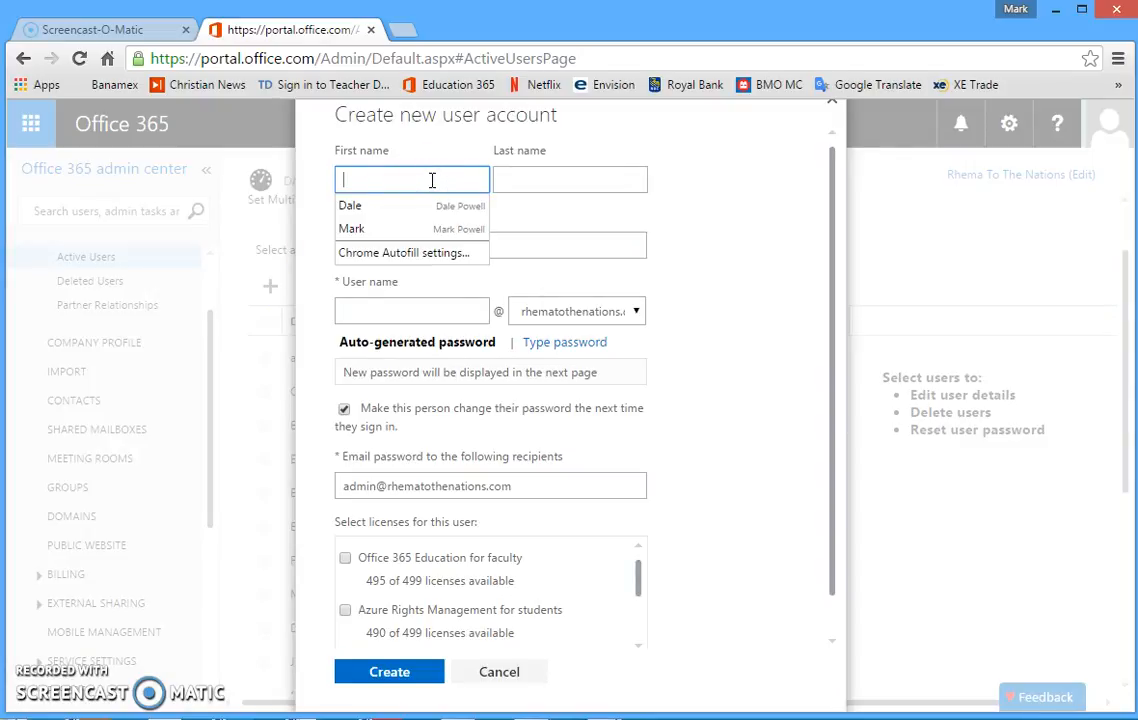
text(L)
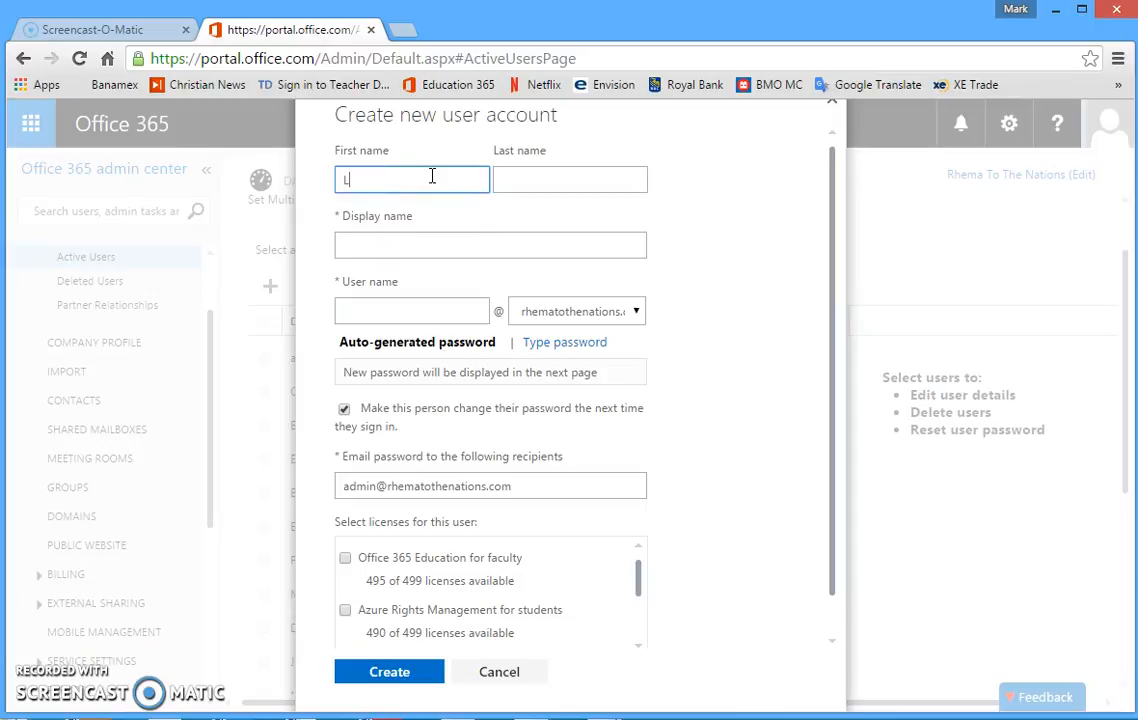
key(BackSpace)
key(Tab)
key(Tab)
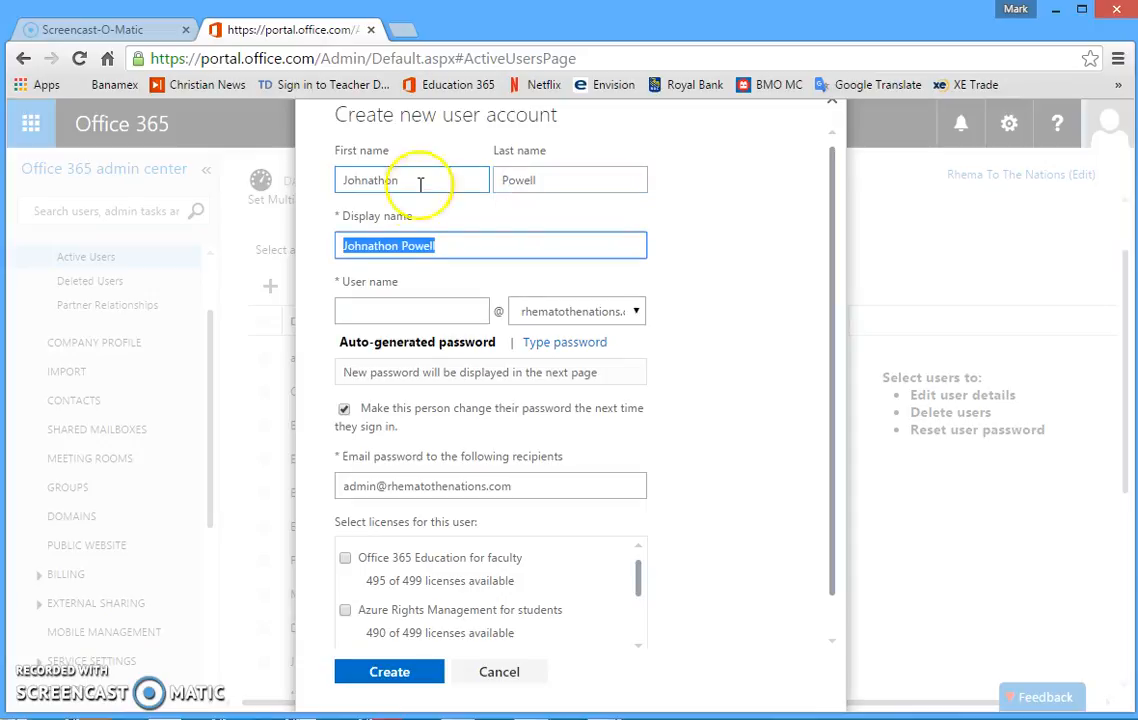
drag(345, 245, 436, 245)
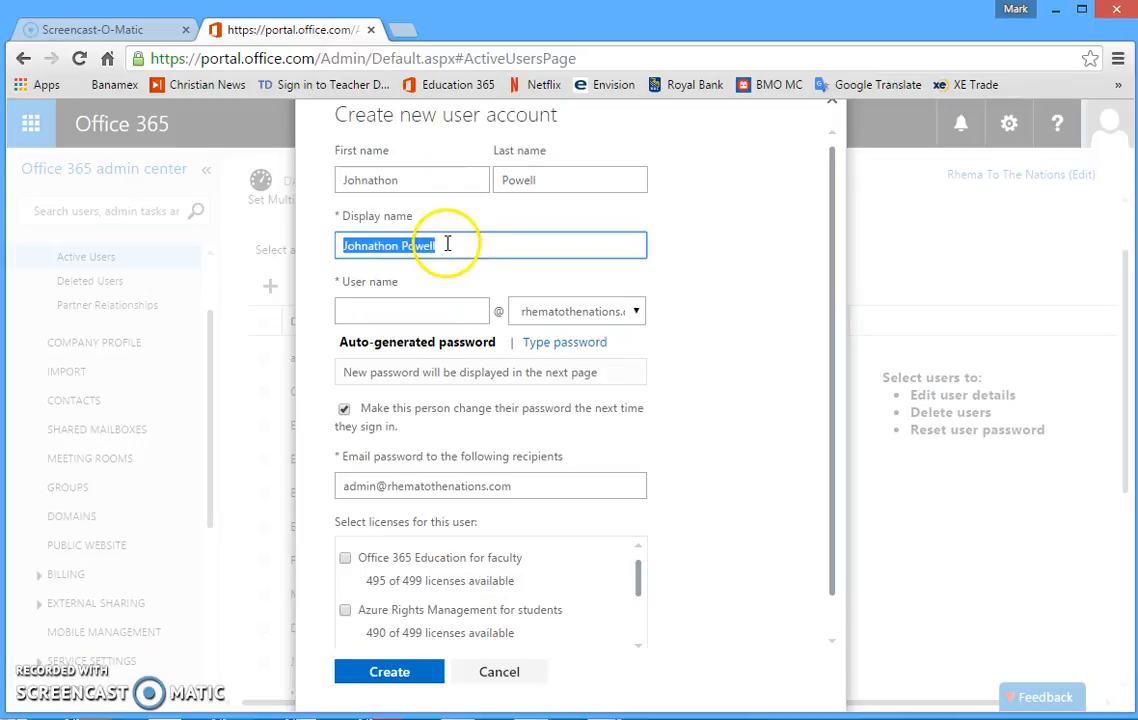
Enter the new user's user name on the rhematothenations domain.
click(399, 311)
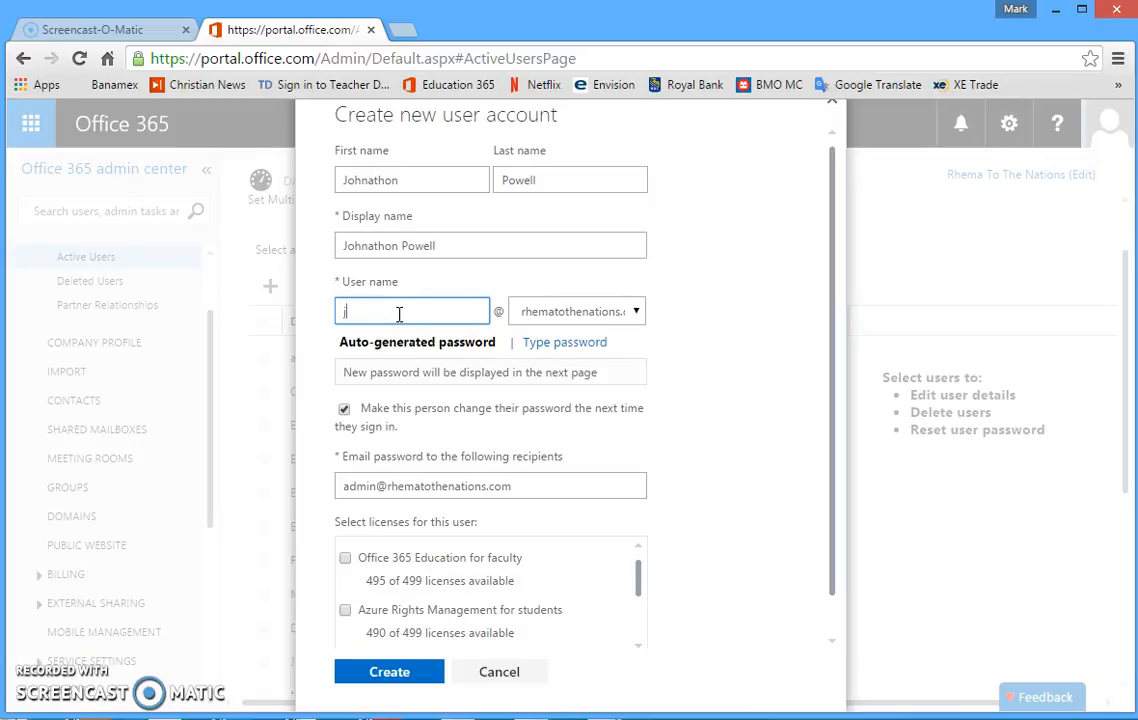
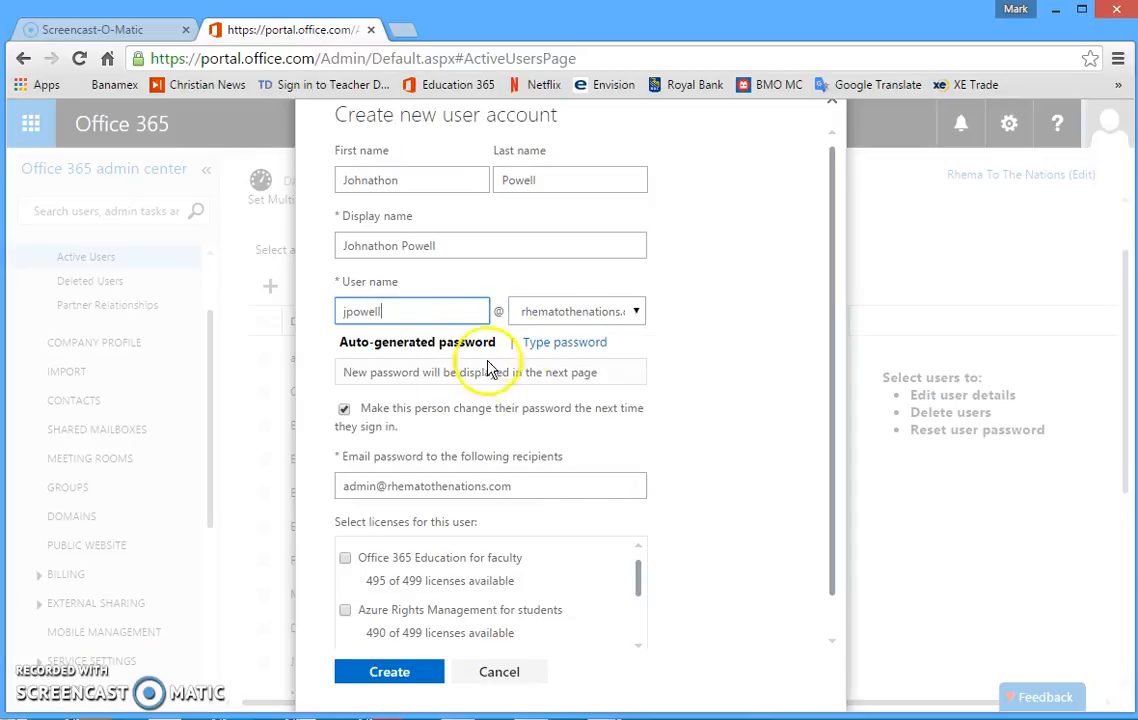
Switch to typing a password, then enter and re-enter the new user's password.
click(566, 346)
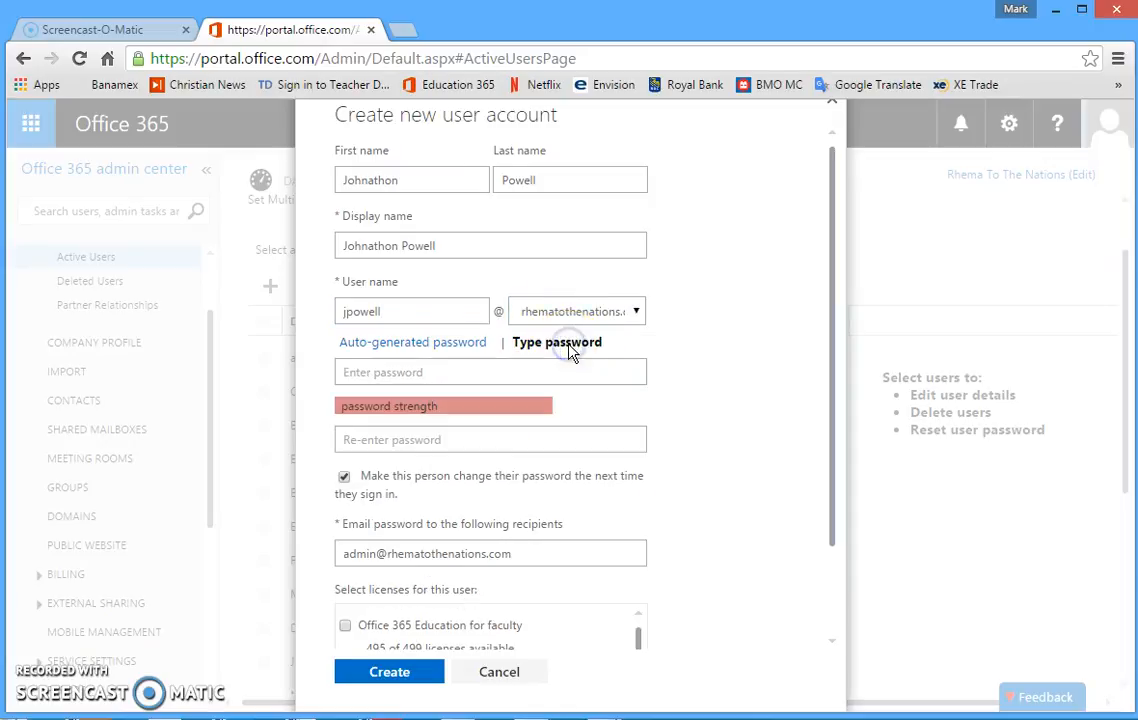
click(407, 372)
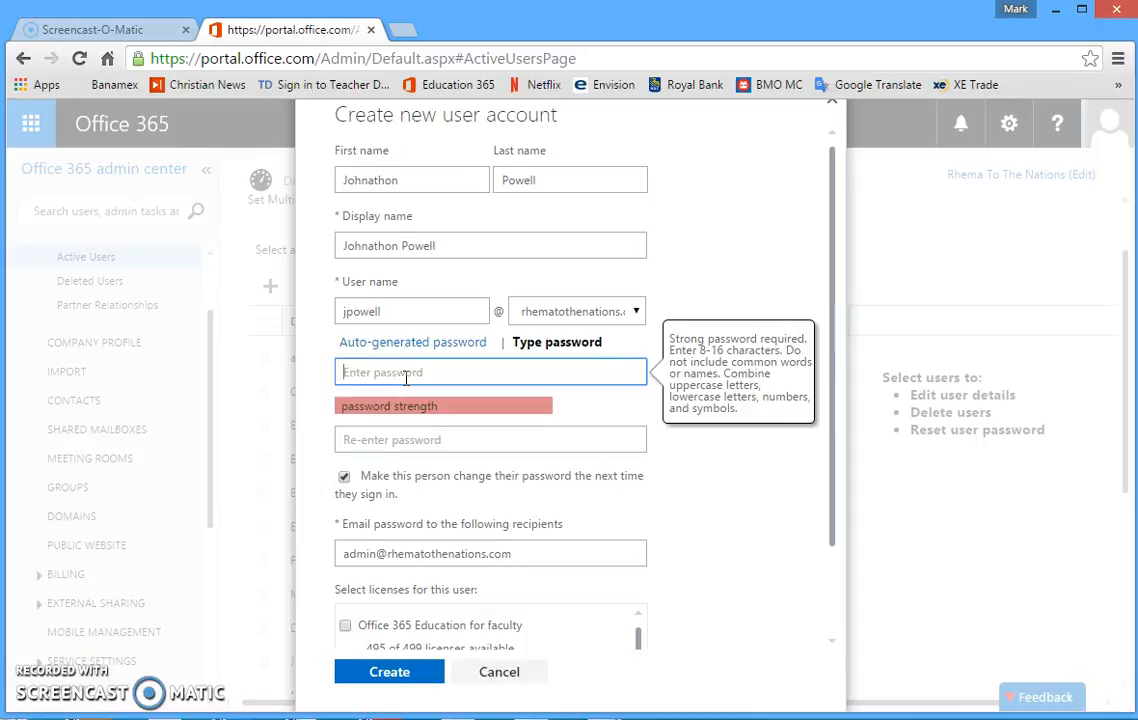
click(412, 363)
text(********)
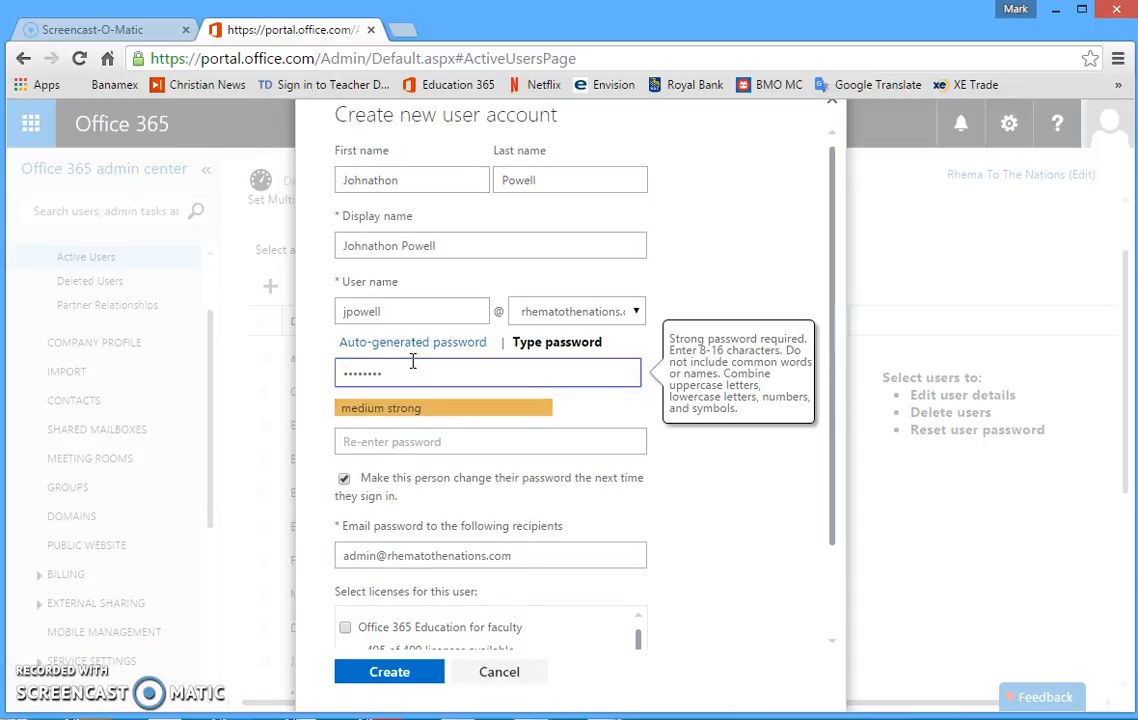
text(**)
click(405, 440)
text(********)
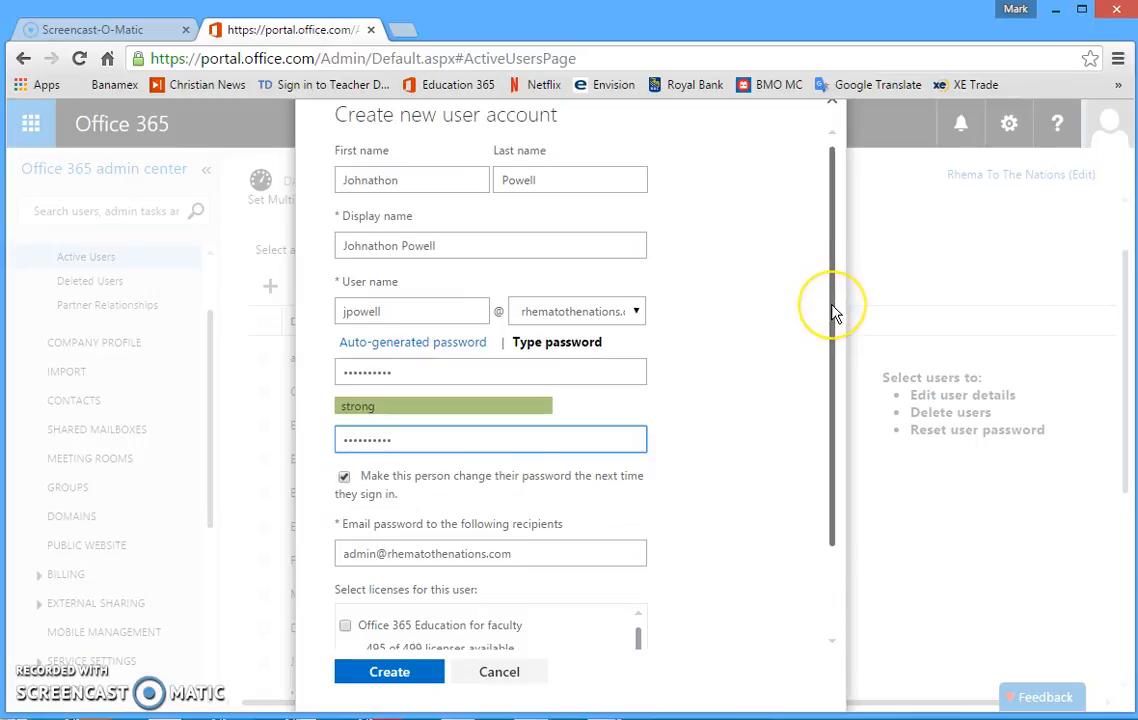
Assign the Azure Rights Management for students and Office 365 Education for students licenses and create the user.
drag(835, 313, 831, 480)
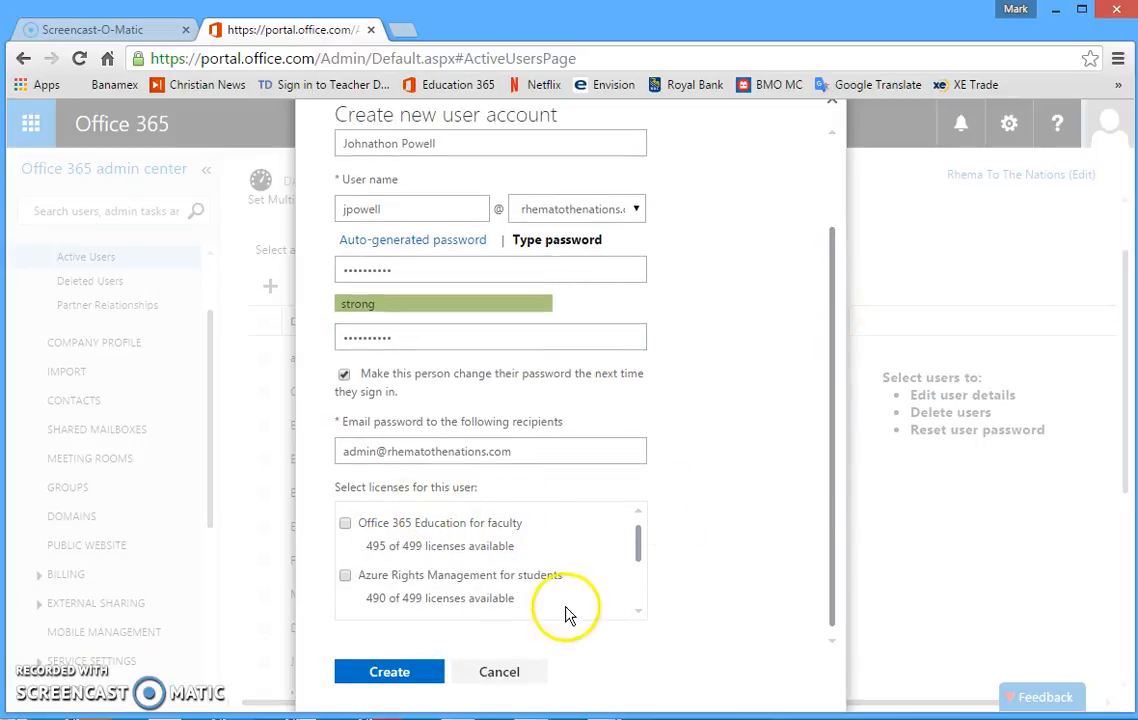
click(345, 577)
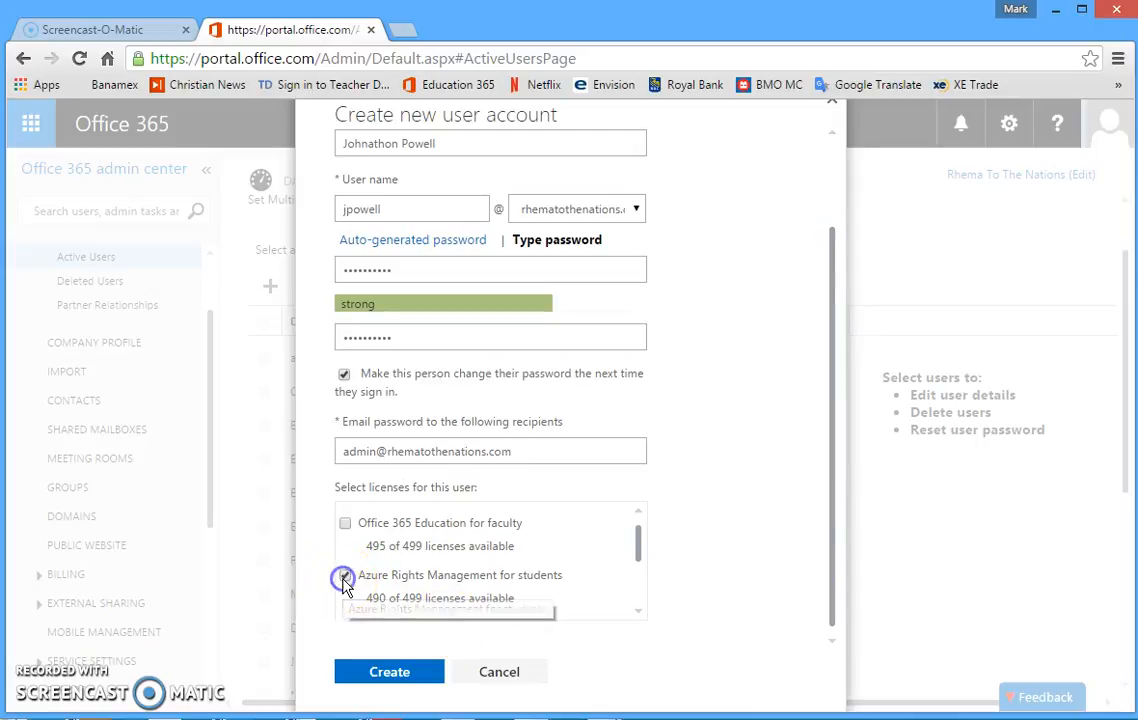
drag(640, 545, 640, 590)
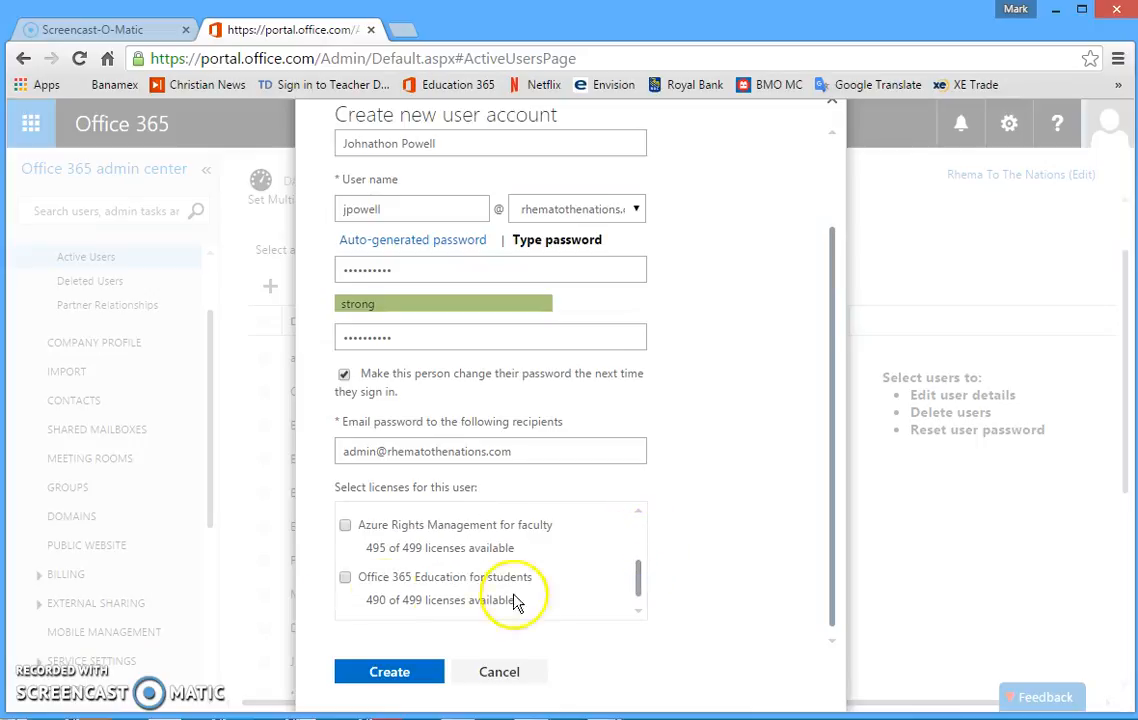
click(345, 579)
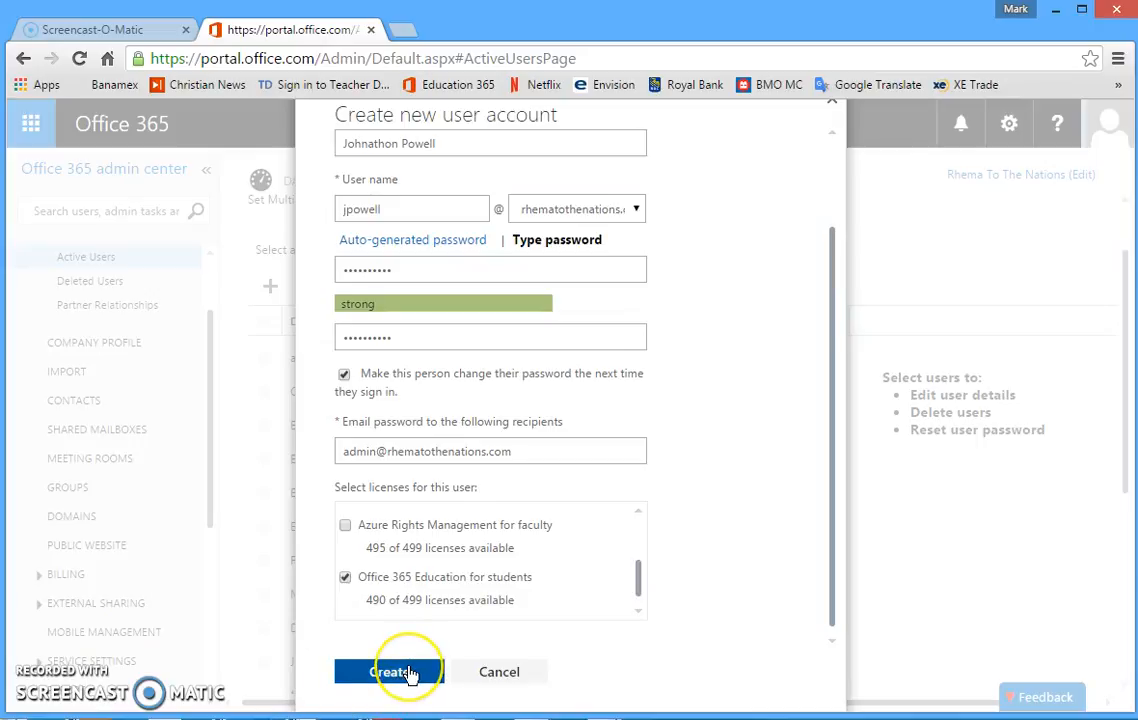
click(409, 672)
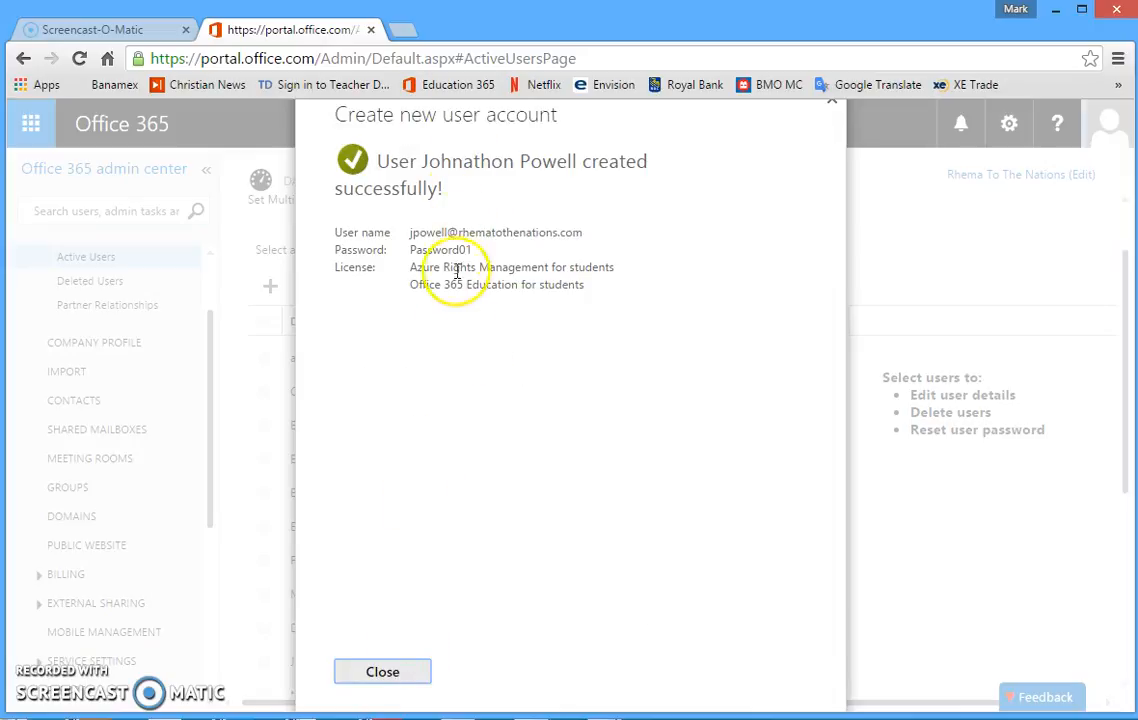
click(392, 674)
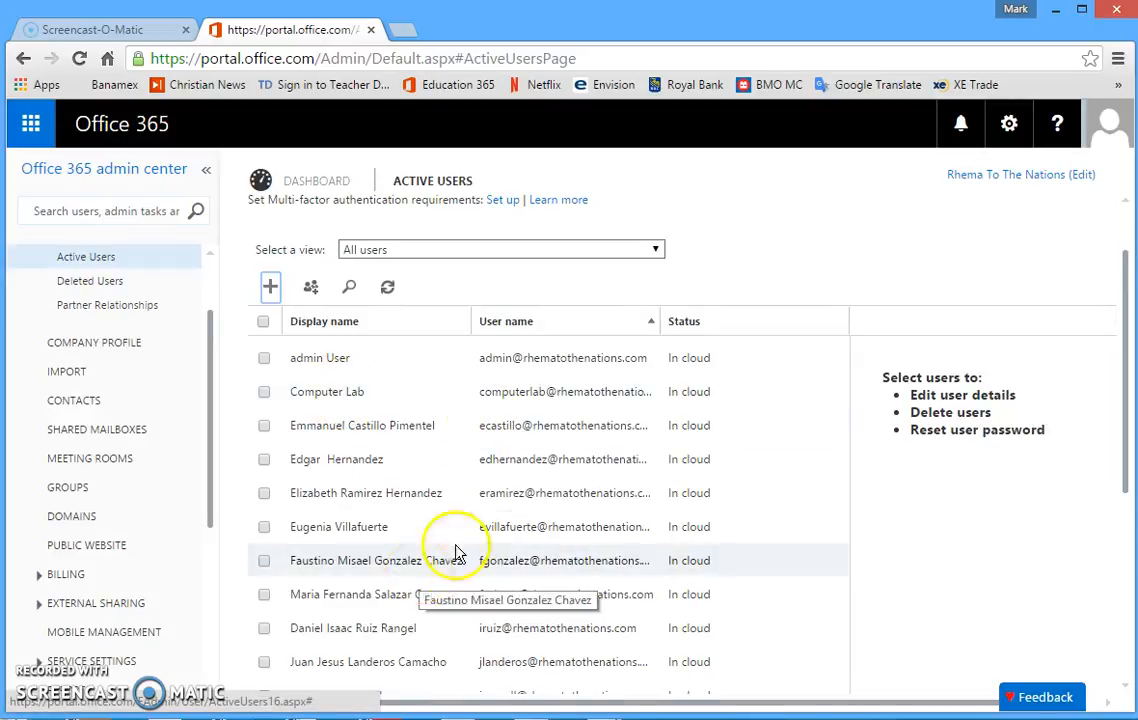
Select the new user in the Active Users list to view its details.
drag(1127, 405, 1125, 532)
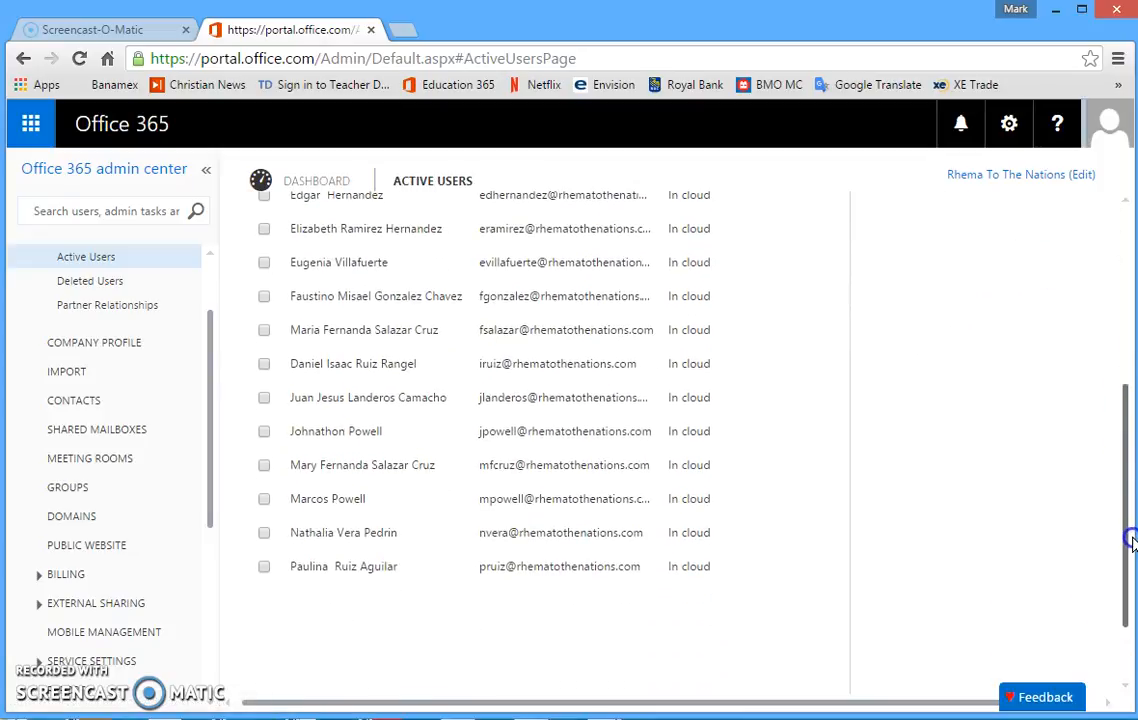
click(264, 433)
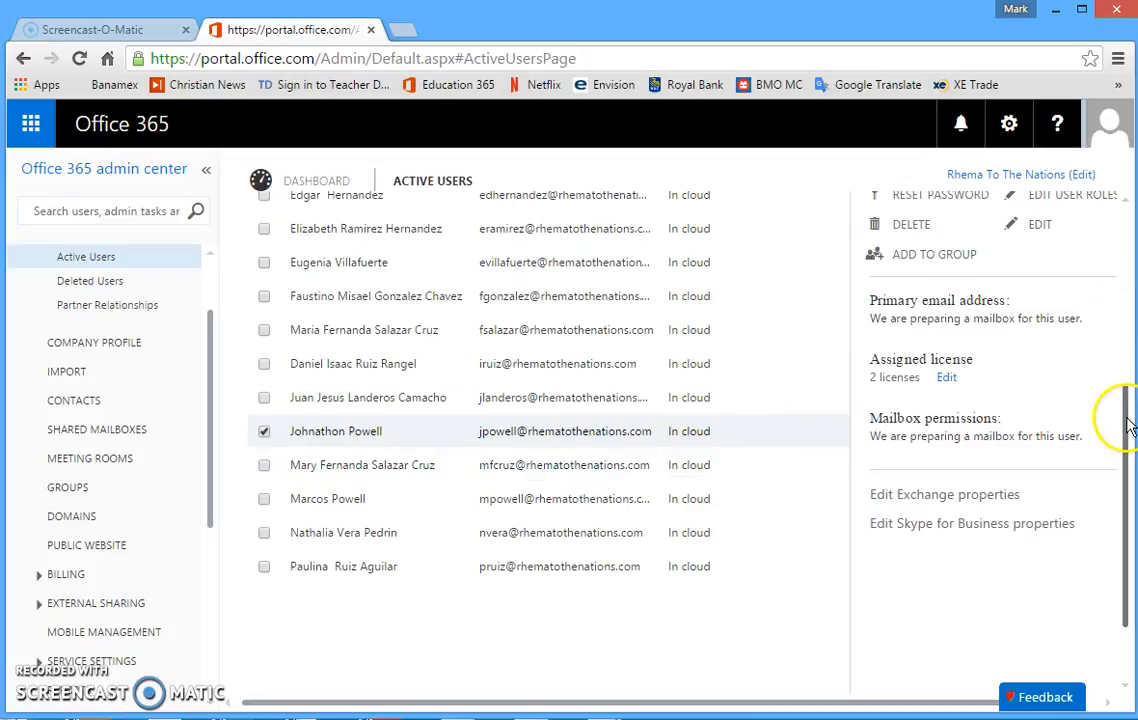
drag(1119, 412, 1120, 368)
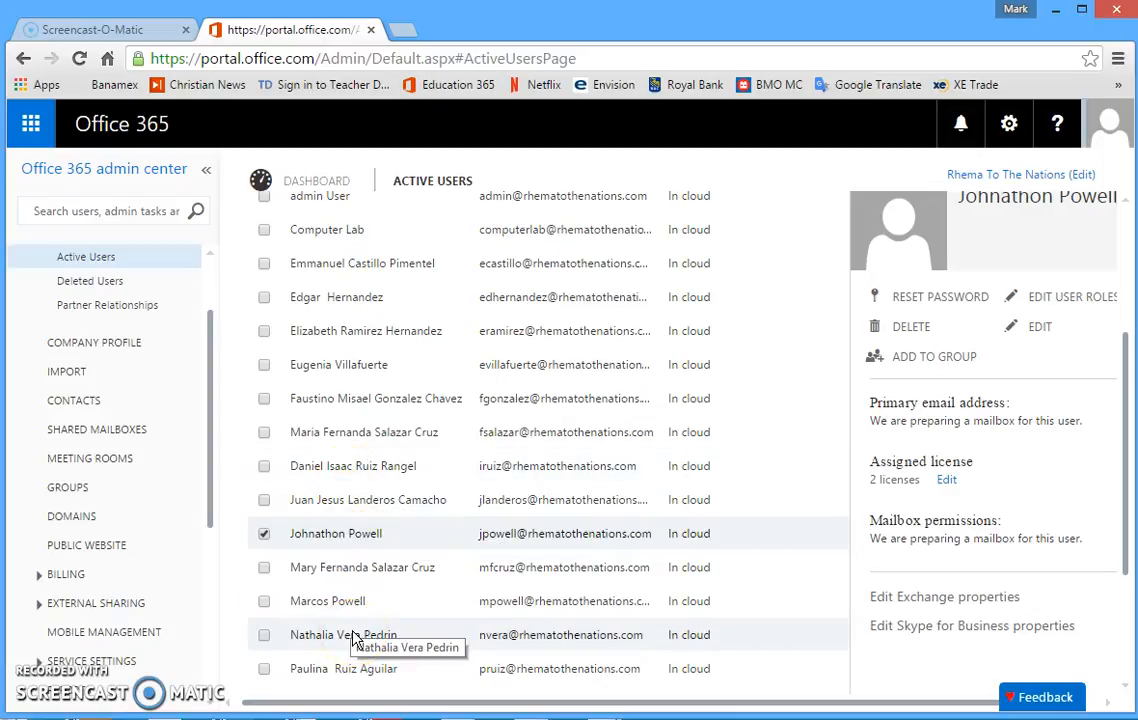
Start a new security group from the Groups page and enter Preparatoria Semester 1 2015 as its name.
click(69, 490)
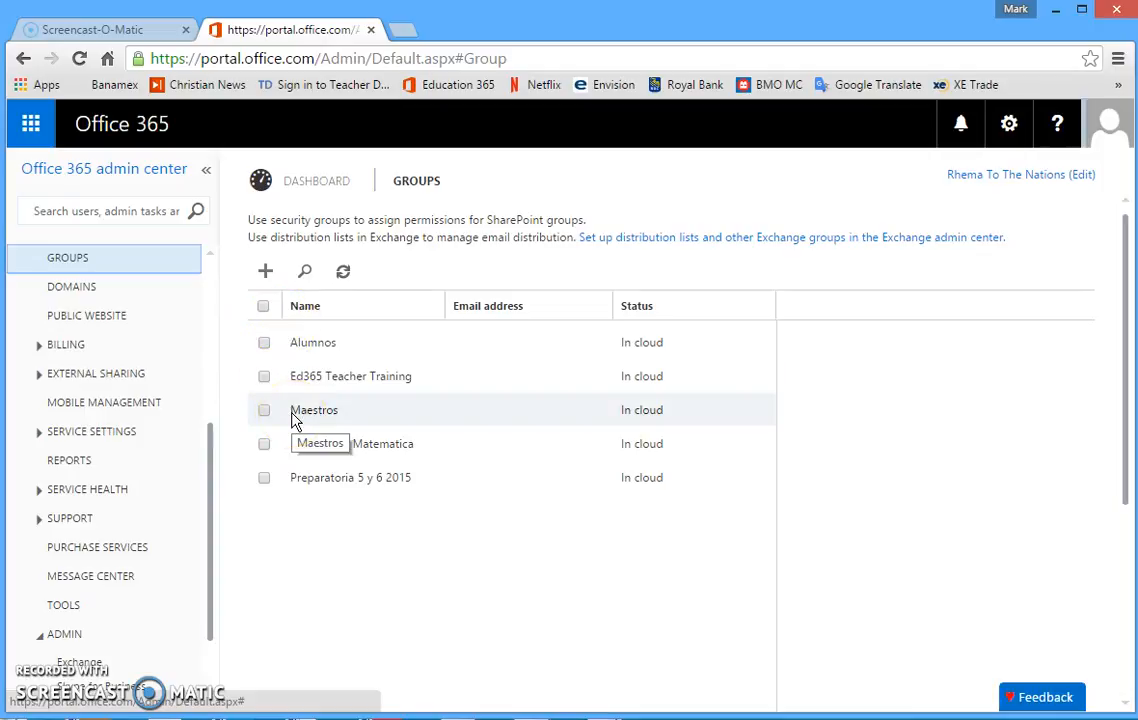
click(266, 273)
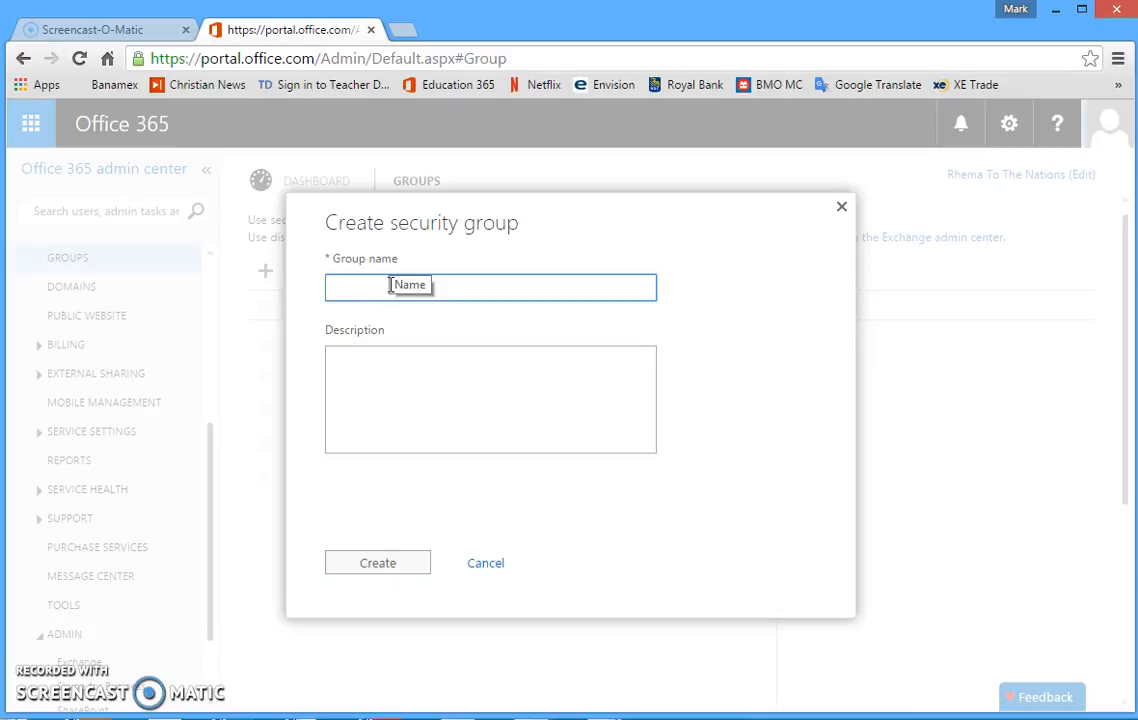
text(Preparatoria )
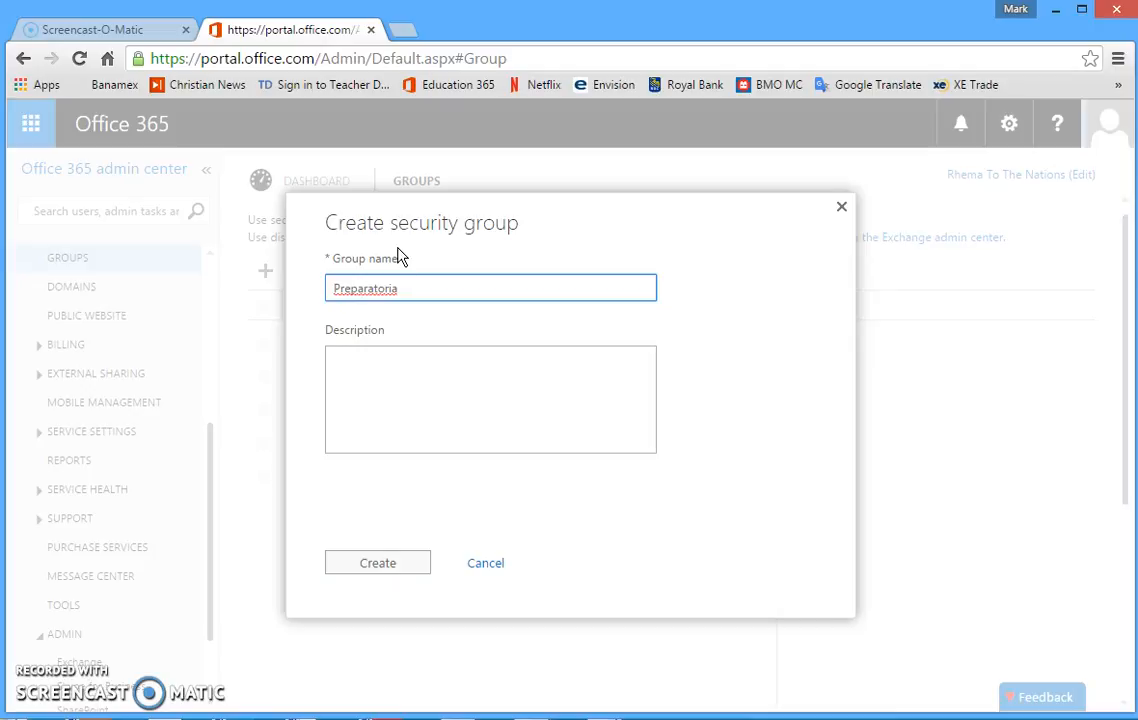
text(Semester)
click(390, 236)
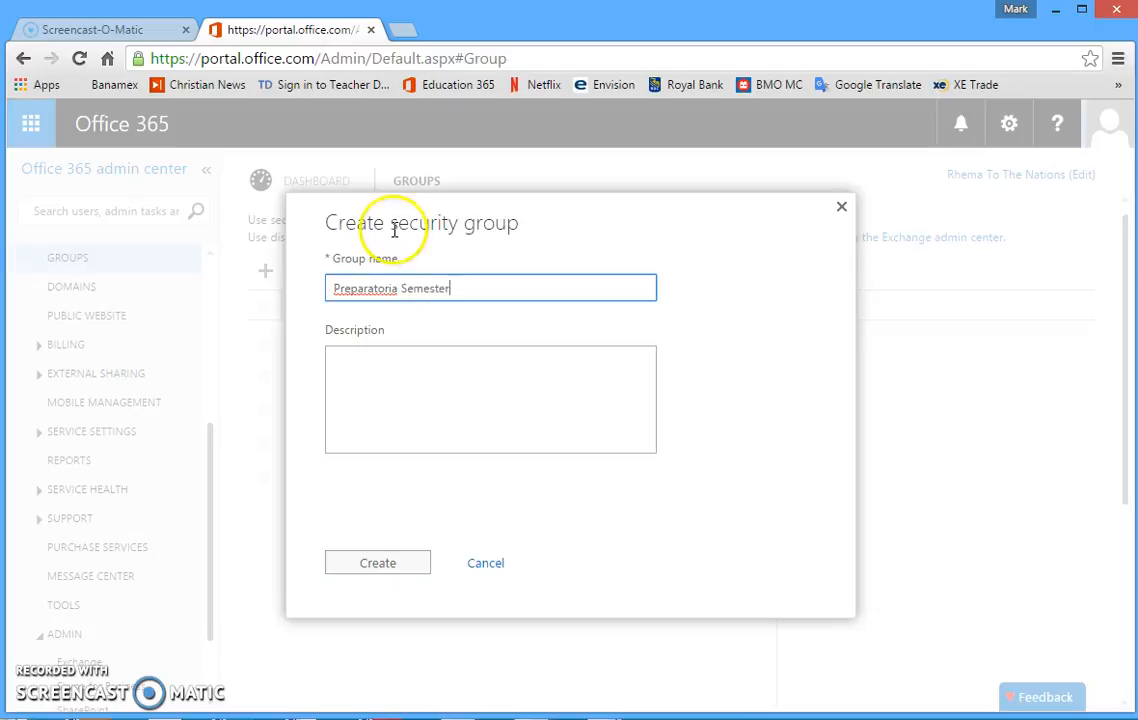
text(1 2015)
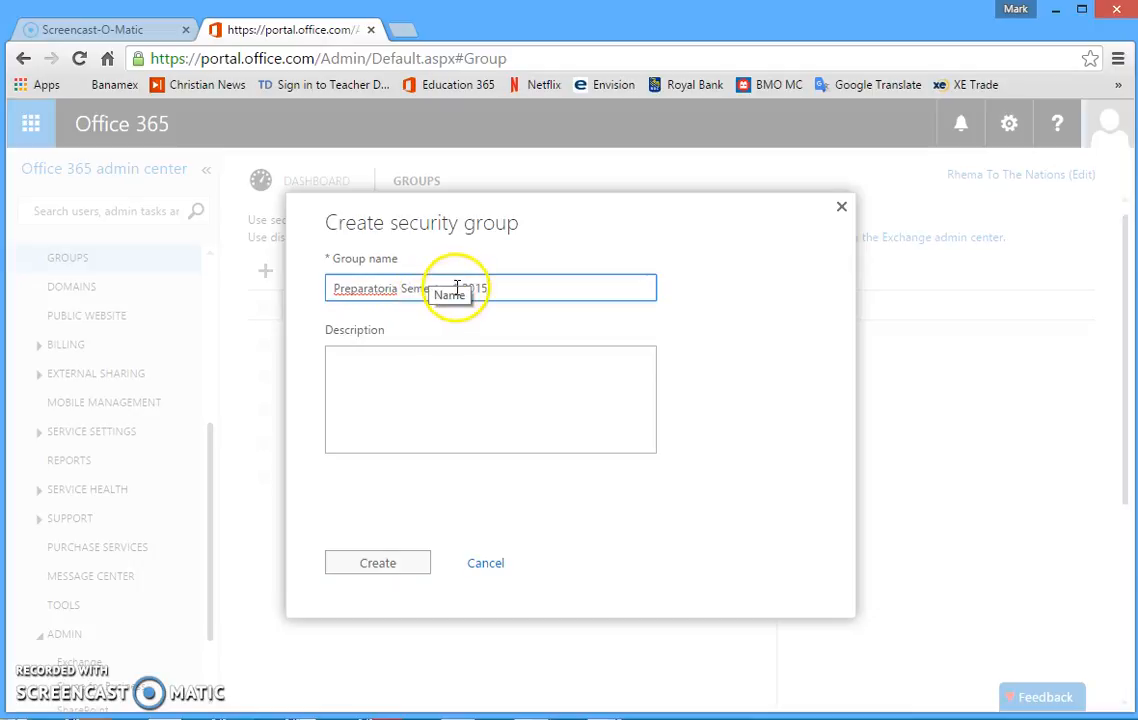
click(418, 323)
click(440, 270)
click(474, 288)
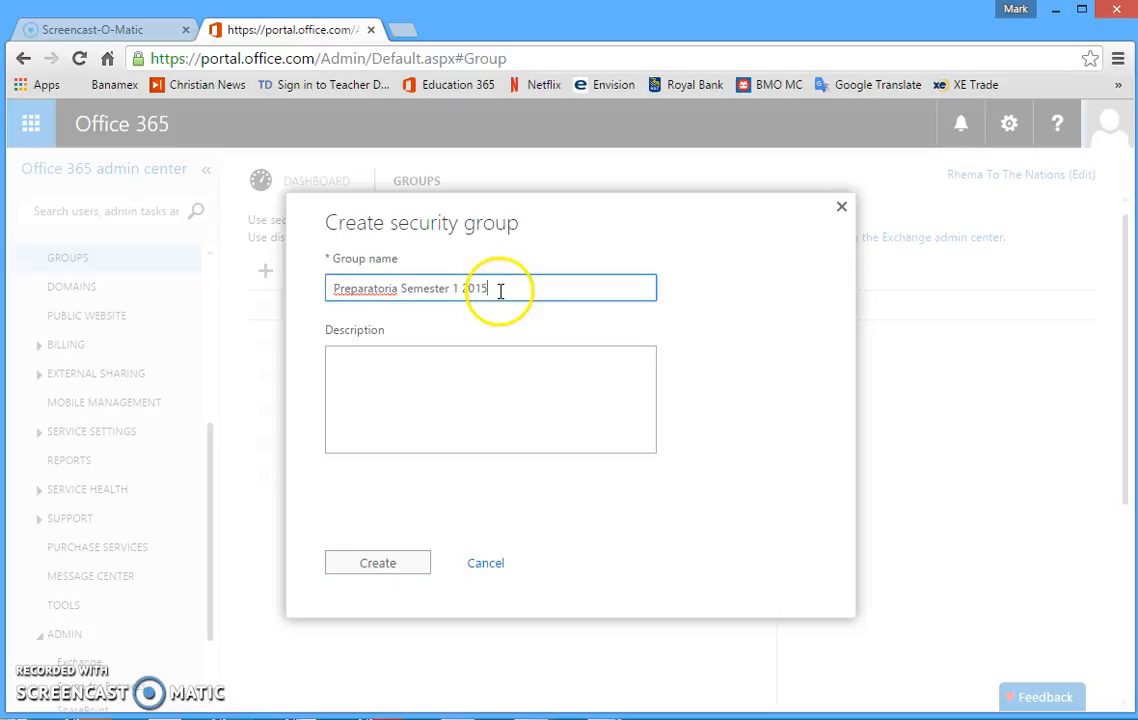
click(415, 384)
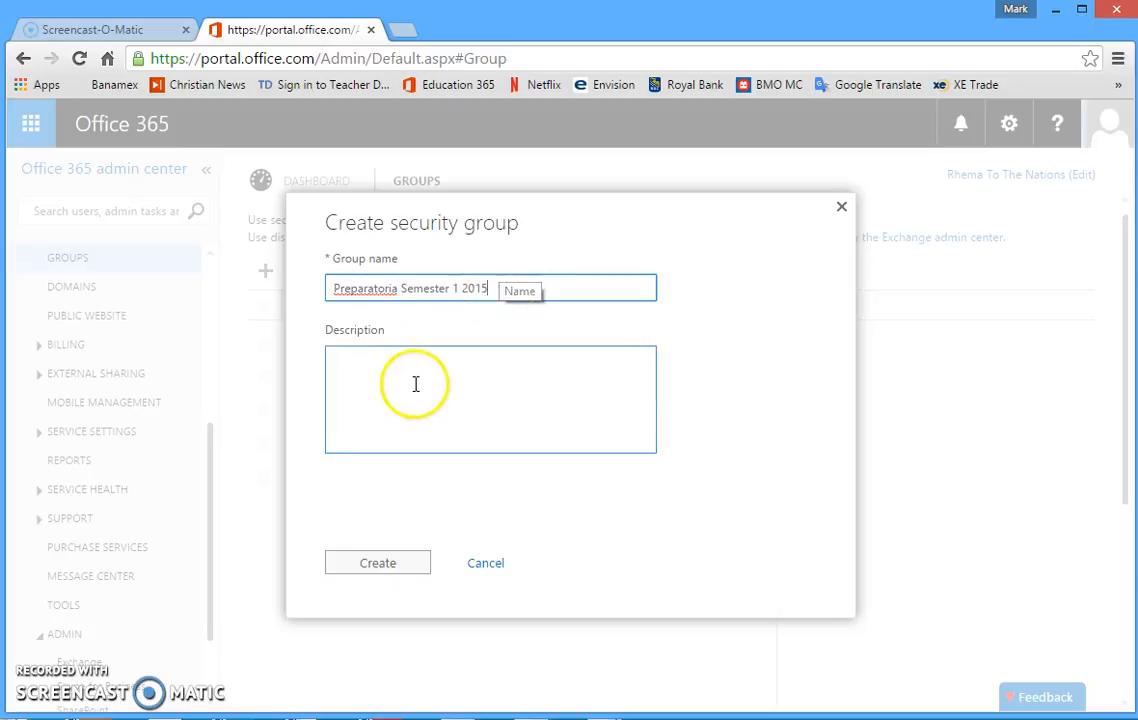
Change the group name to Secundaria 1 2015 and create the security group.
click(333, 288)
drag(333, 288, 458, 288)
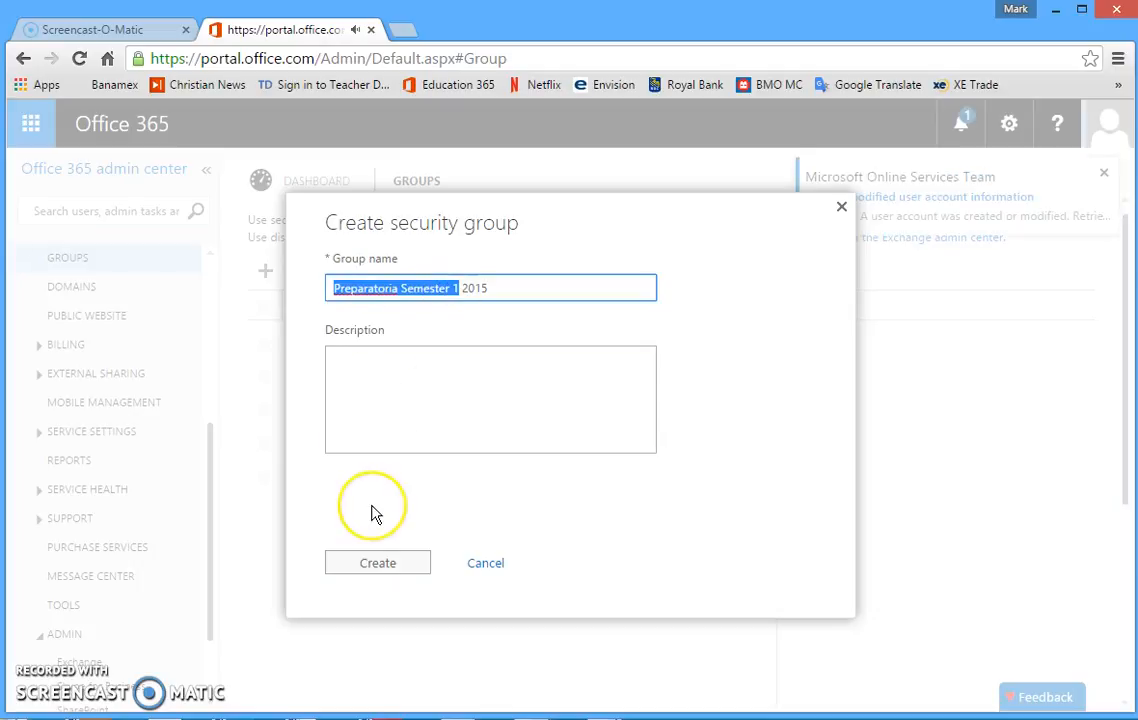
text(Secundaria)
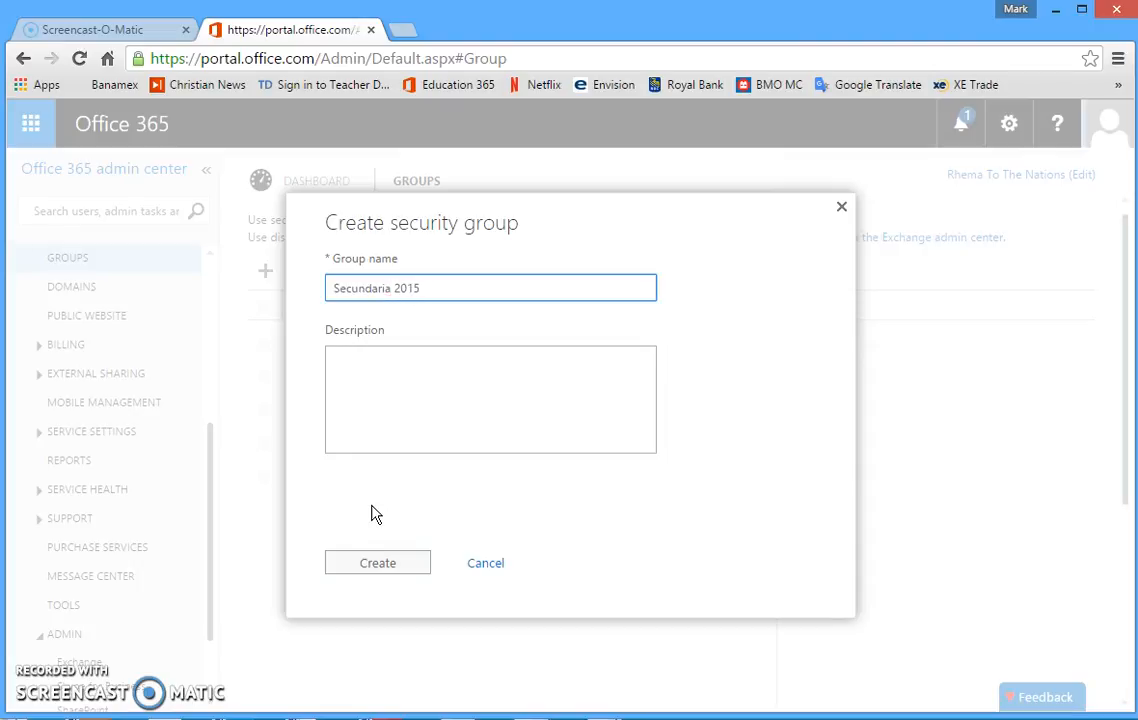
text( 1)
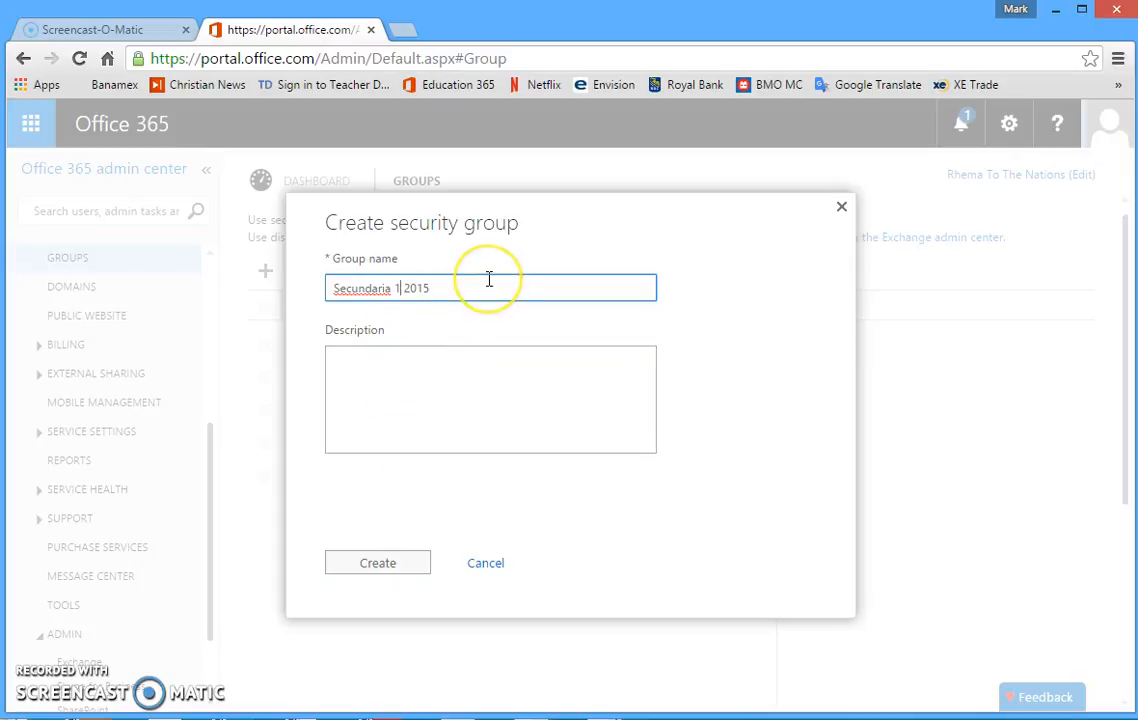
click(526, 401)
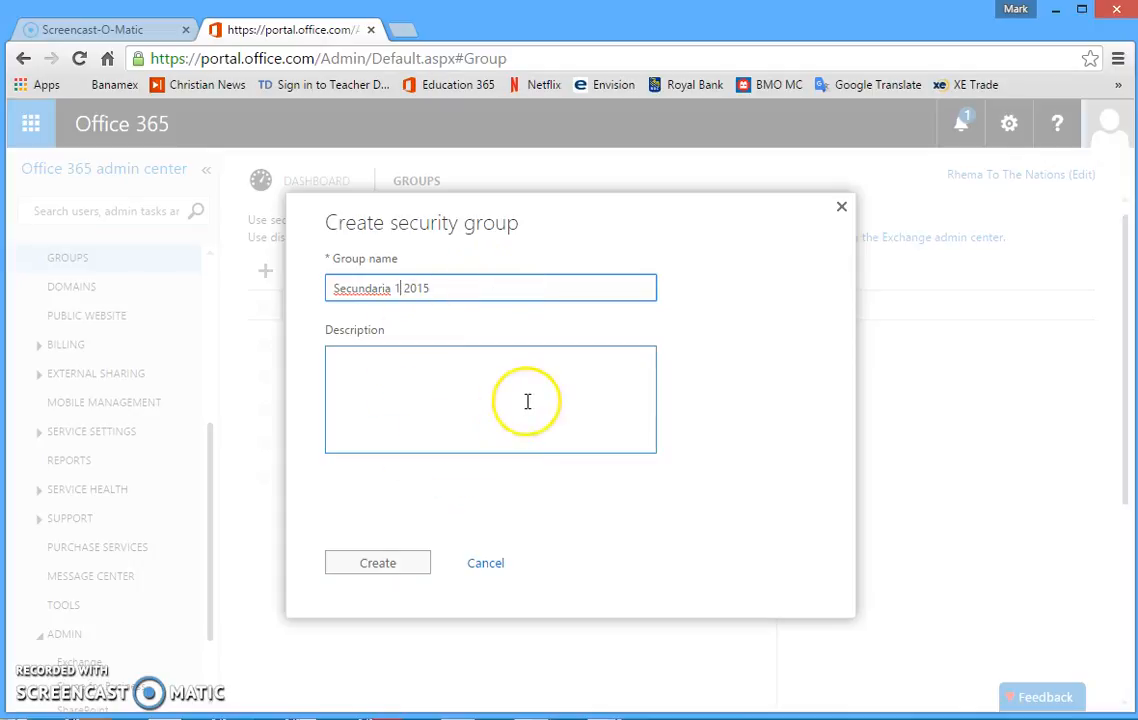
click(399, 288)
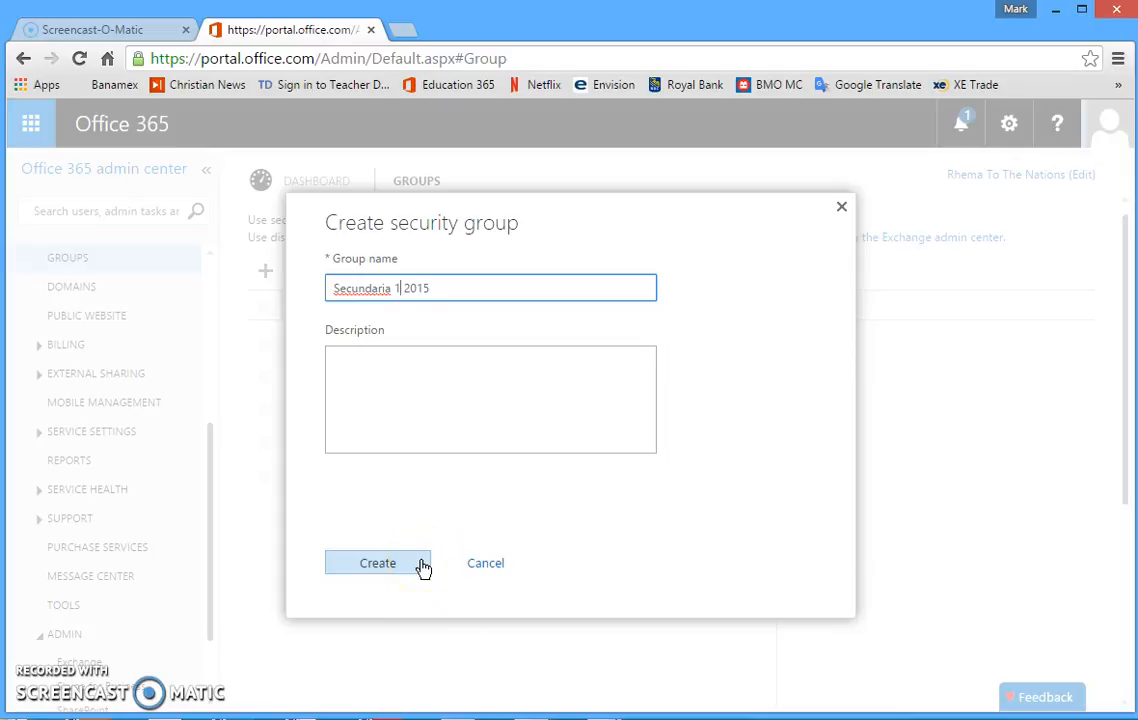
click(381, 567)
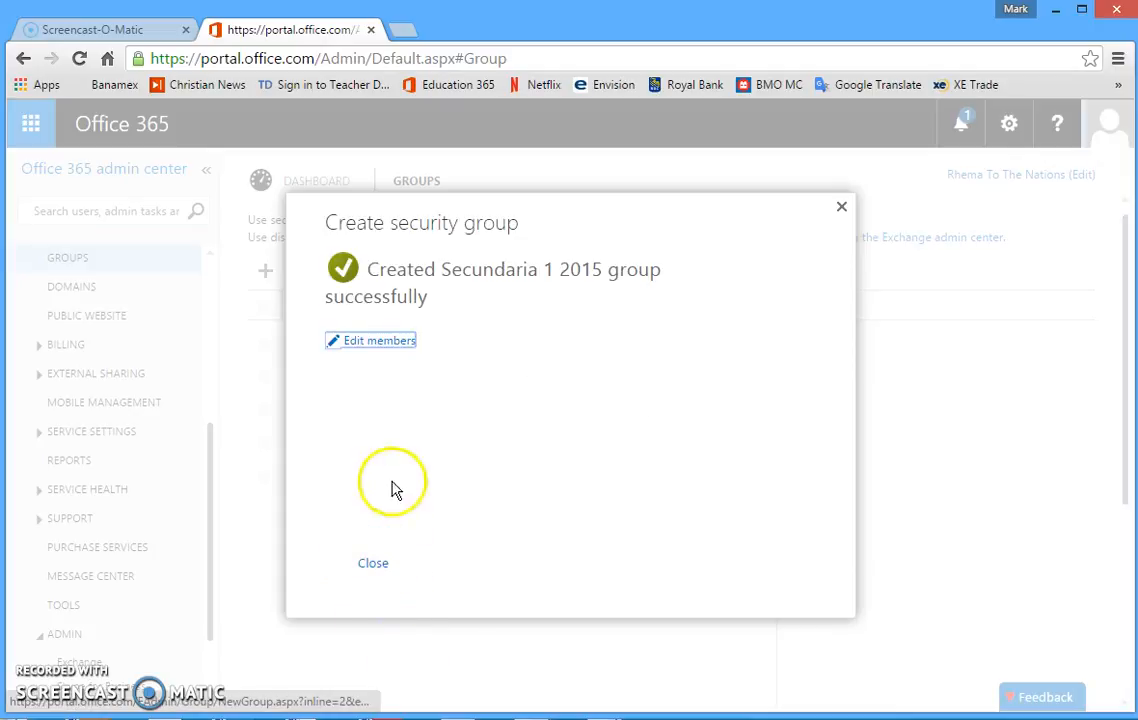
Open member editing for the new group and search for and select the newly created user as a member.
click(383, 342)
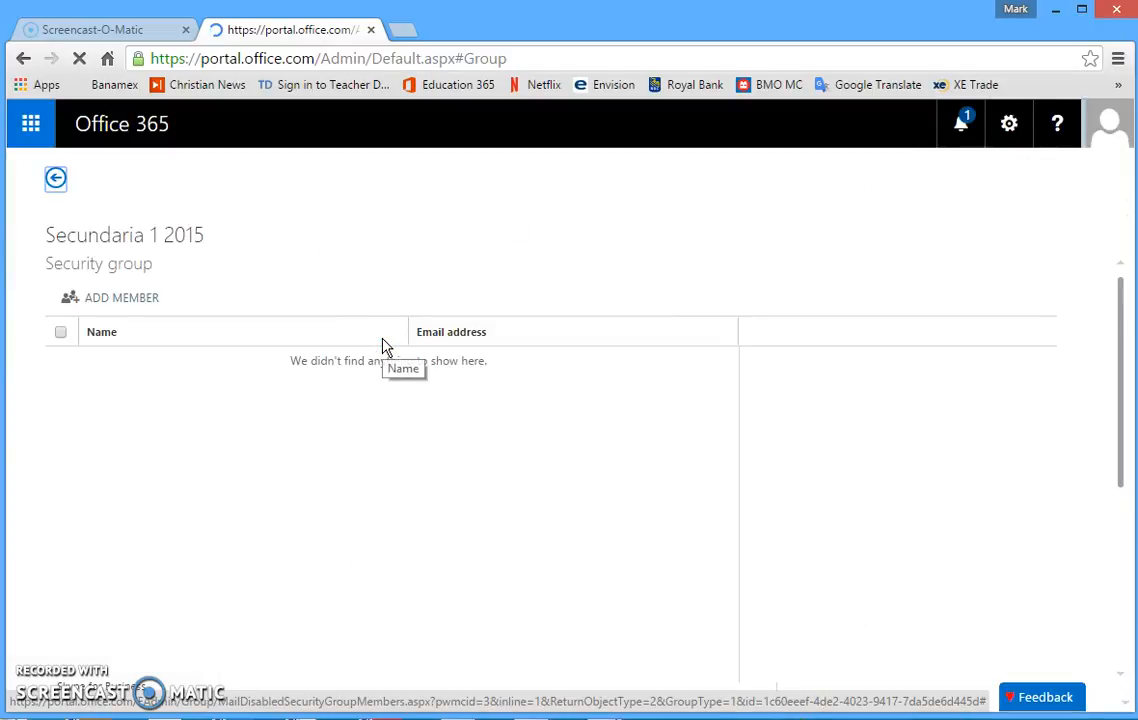
click(92, 302)
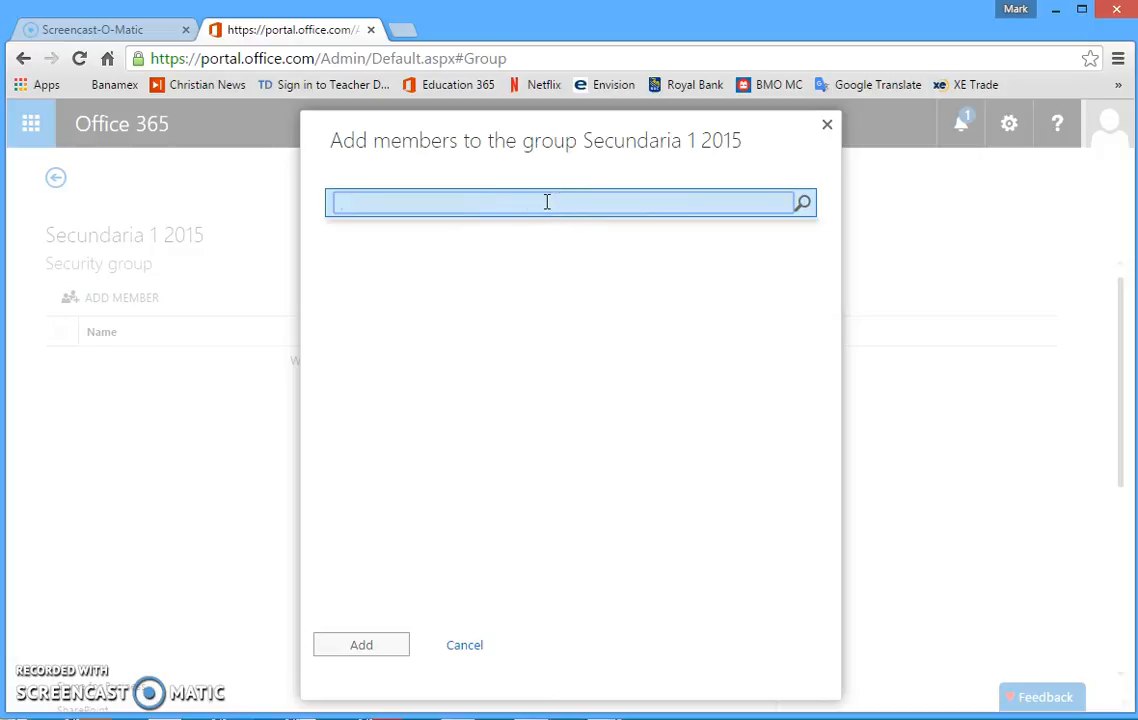
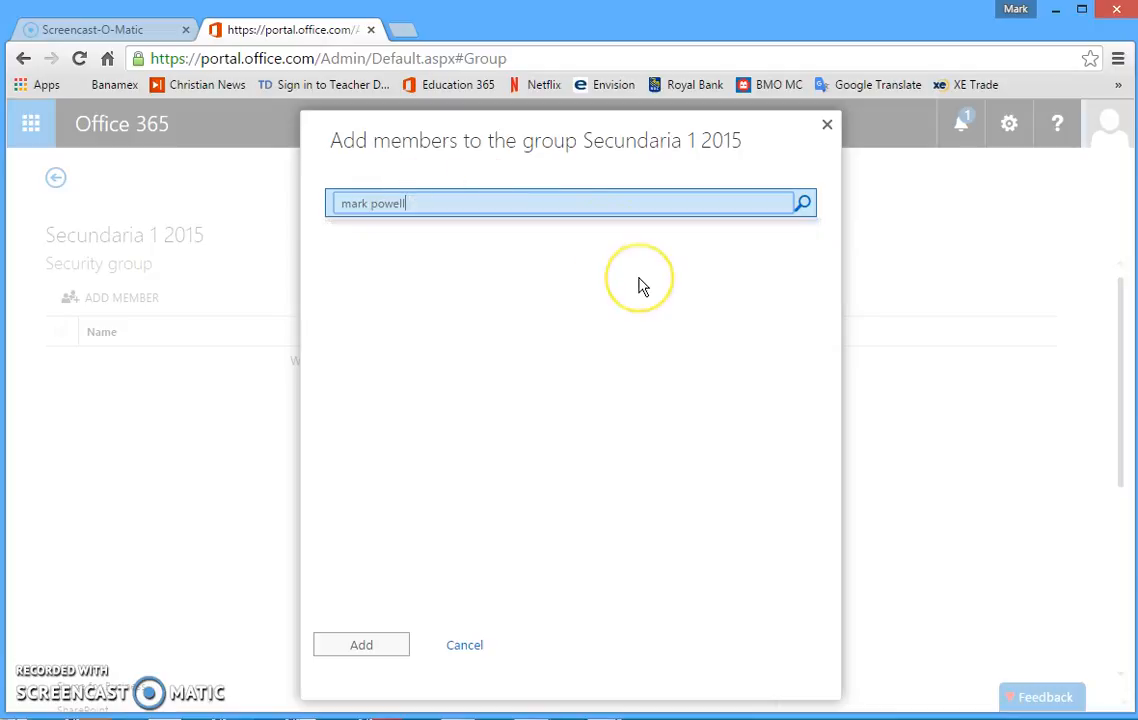
click(412, 206)
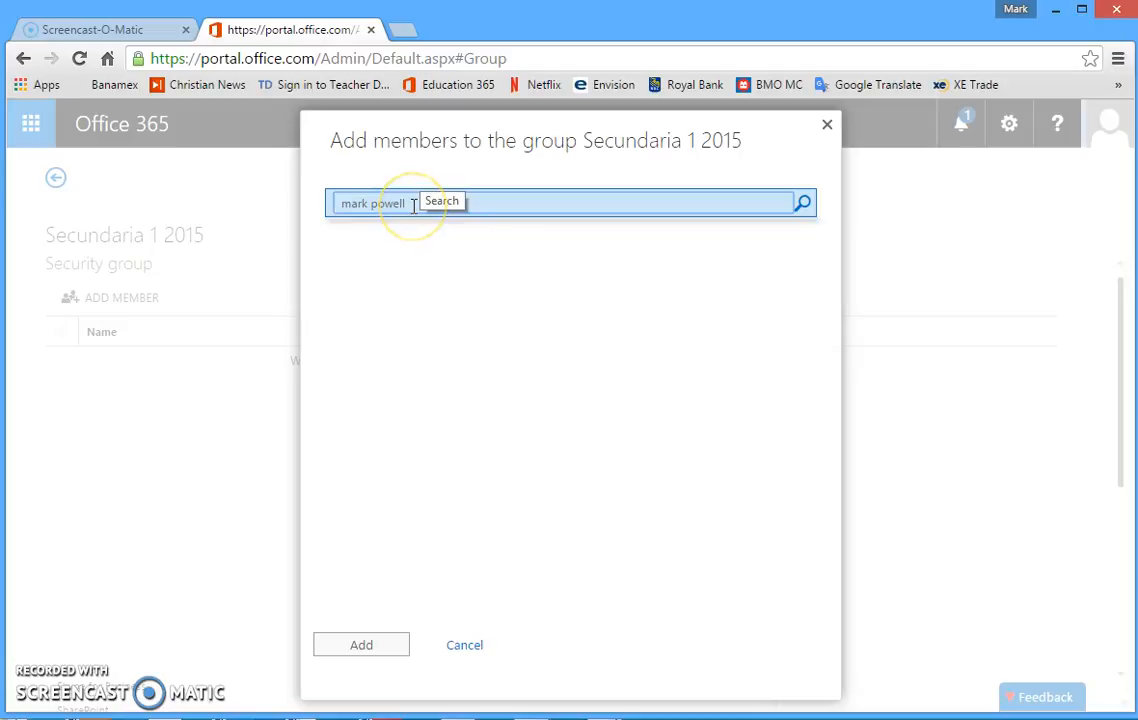
drag(412, 206, 240, 212)
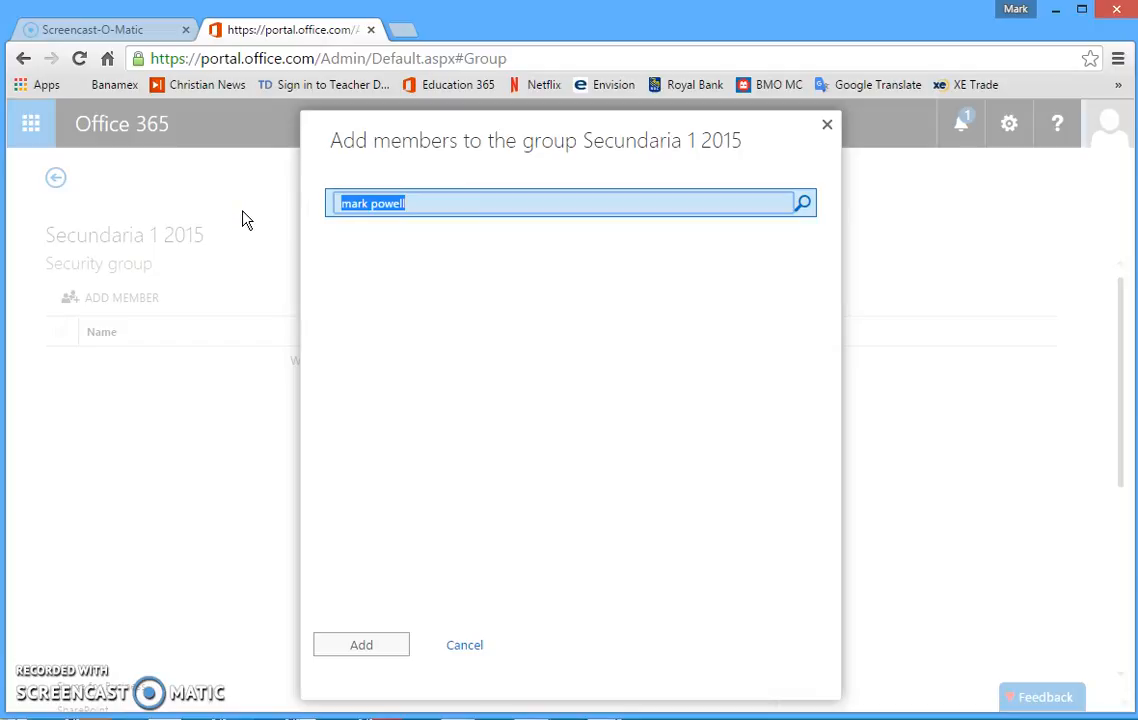
text(john)
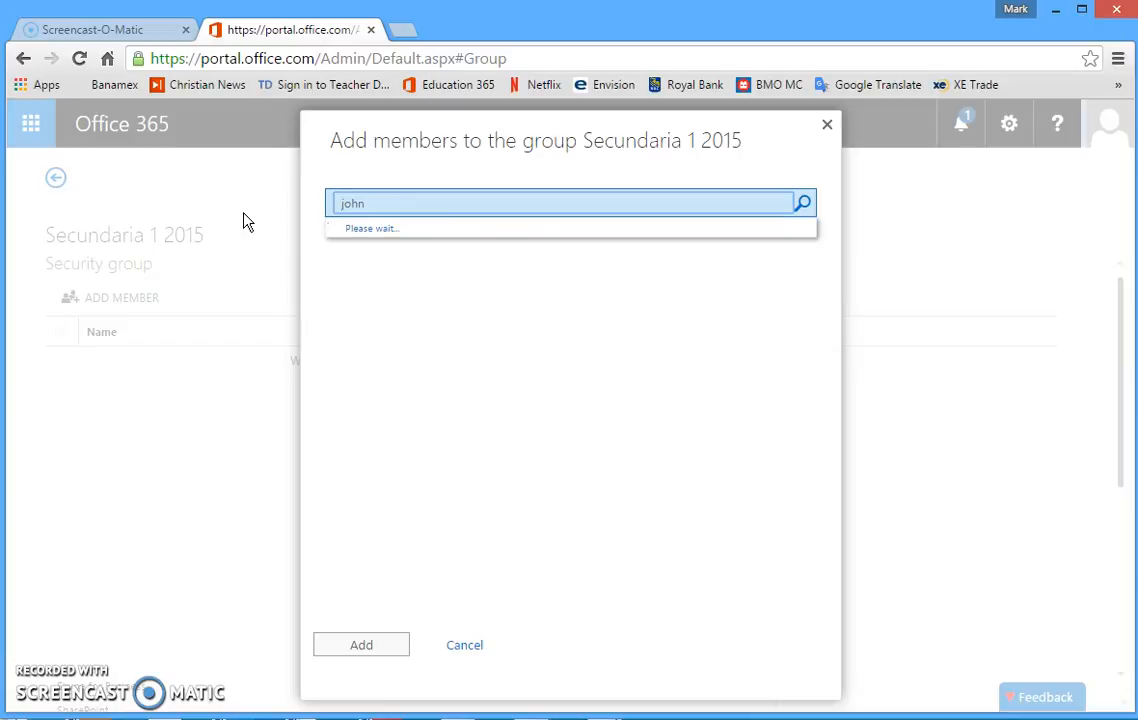
click(521, 254)
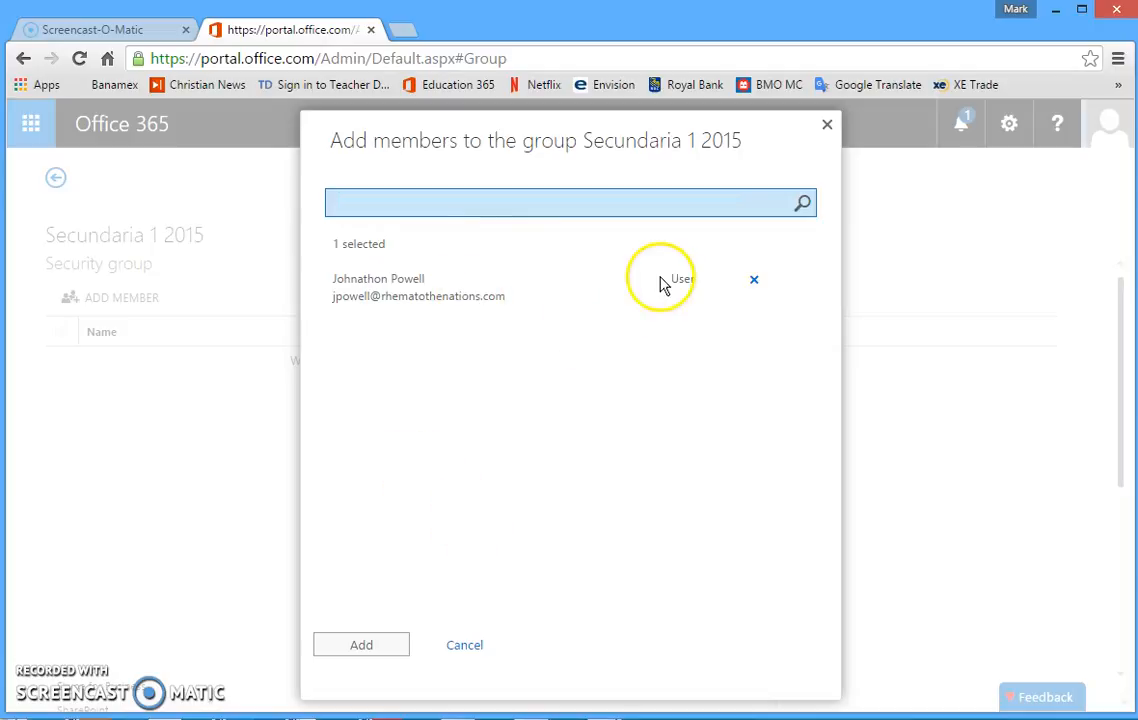
click(356, 205)
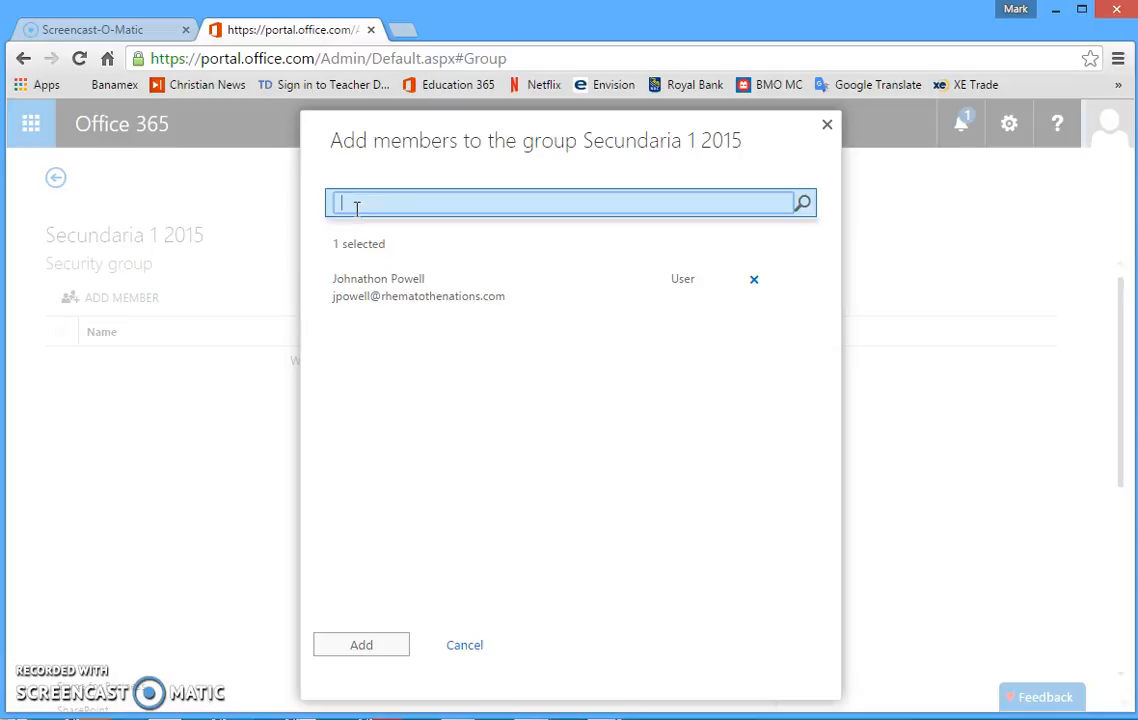
Search for and select two more existing student users as group members.
text(juan)
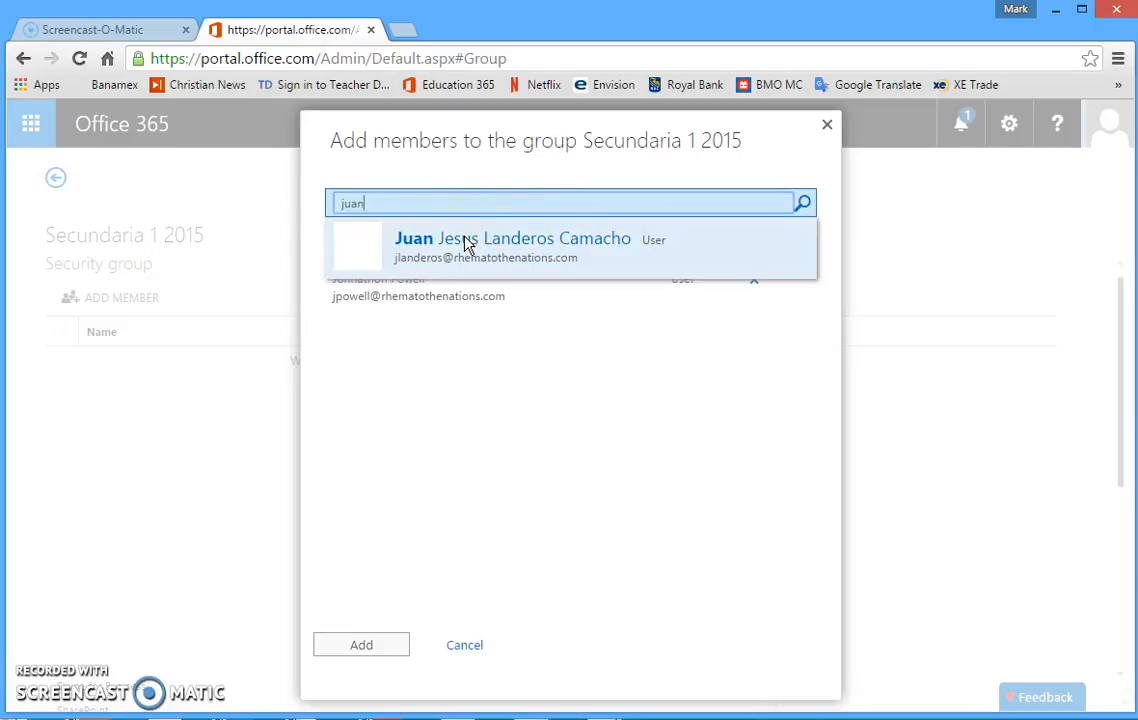
click(465, 244)
click(368, 202)
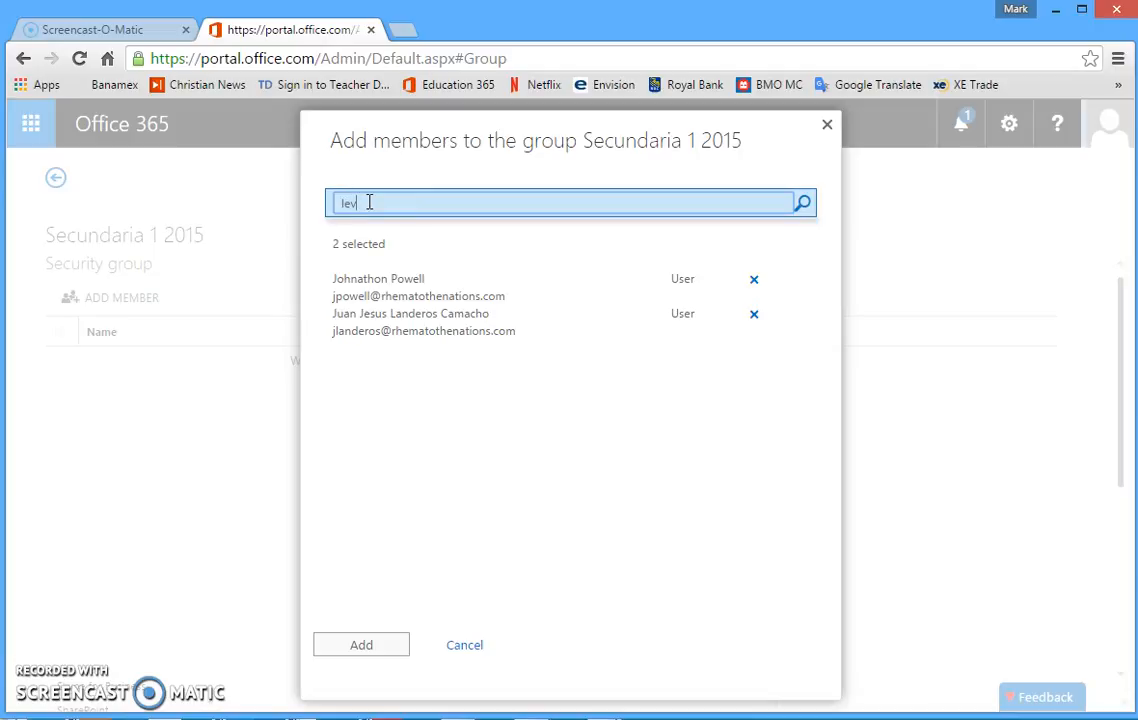
click(465, 210)
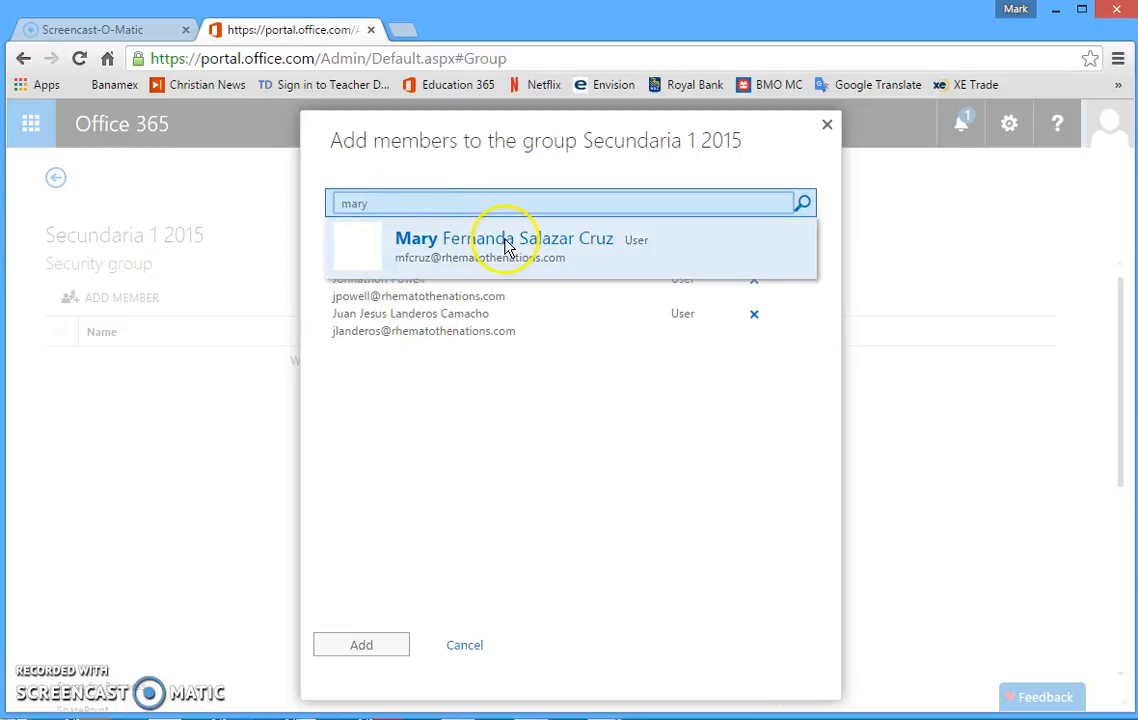
click(507, 247)
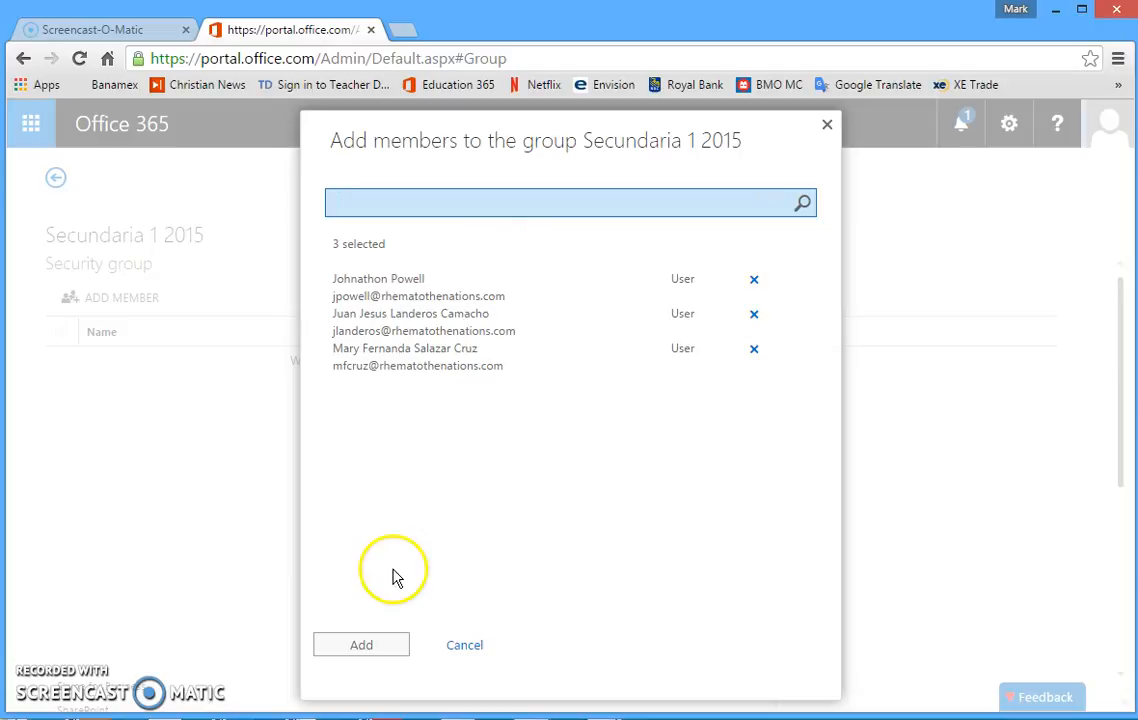
Add the three selected members to the group and return to the groups list.
click(362, 647)
click(366, 646)
click(376, 650)
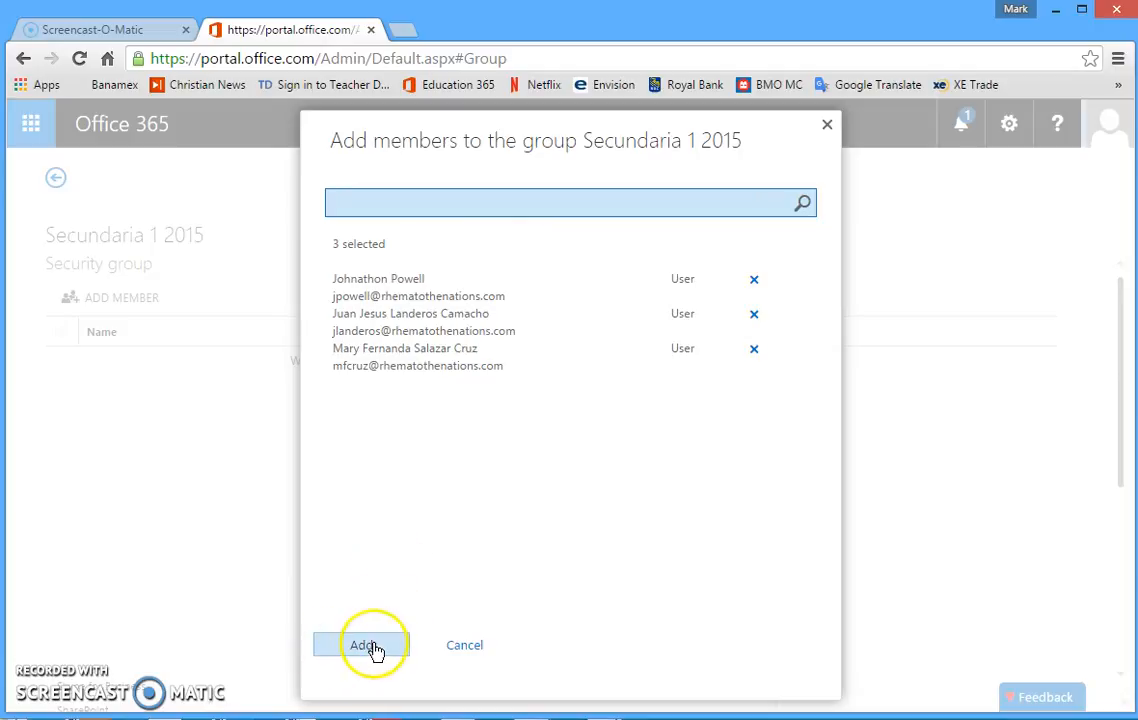
click(375, 649)
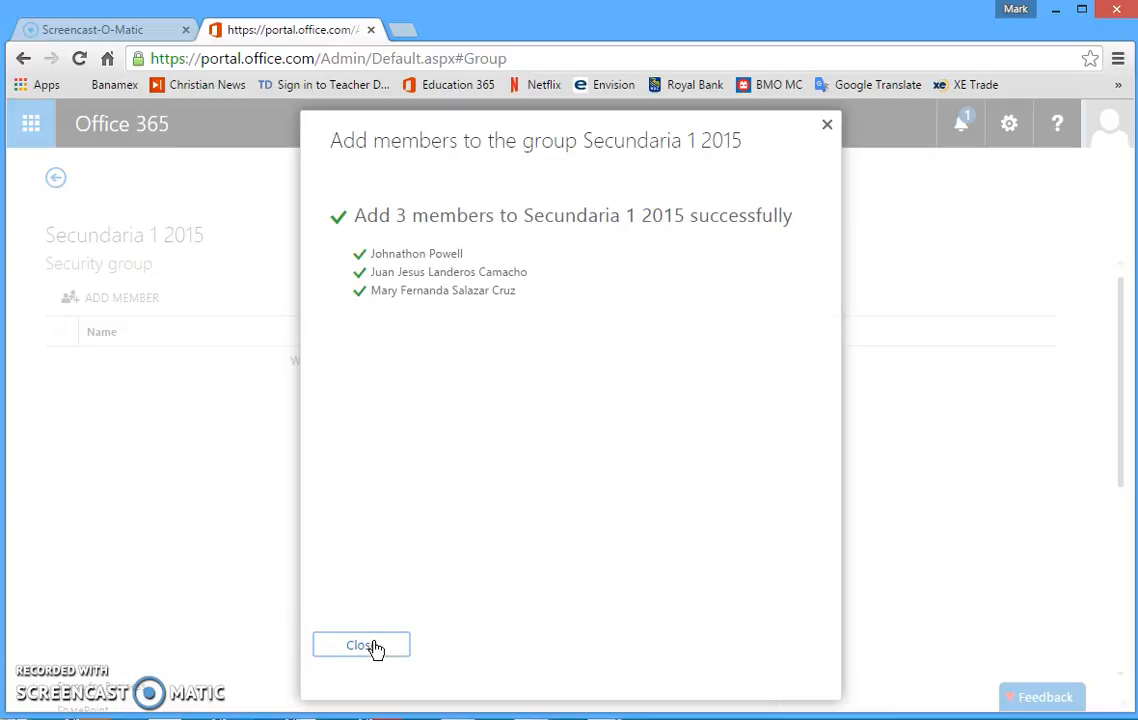
click(376, 650)
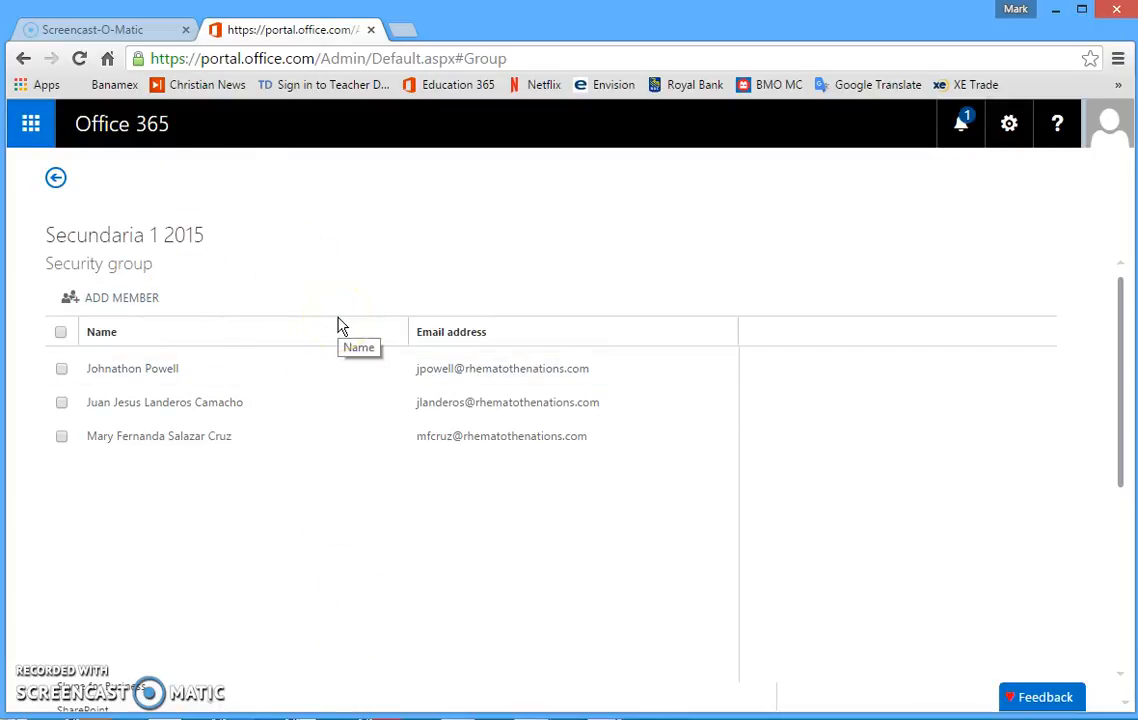
mouse_move(1118, 349)
mouse_down()
mouse_move(1125, 521)
mouse_move(1122, 355)
mouse_up()
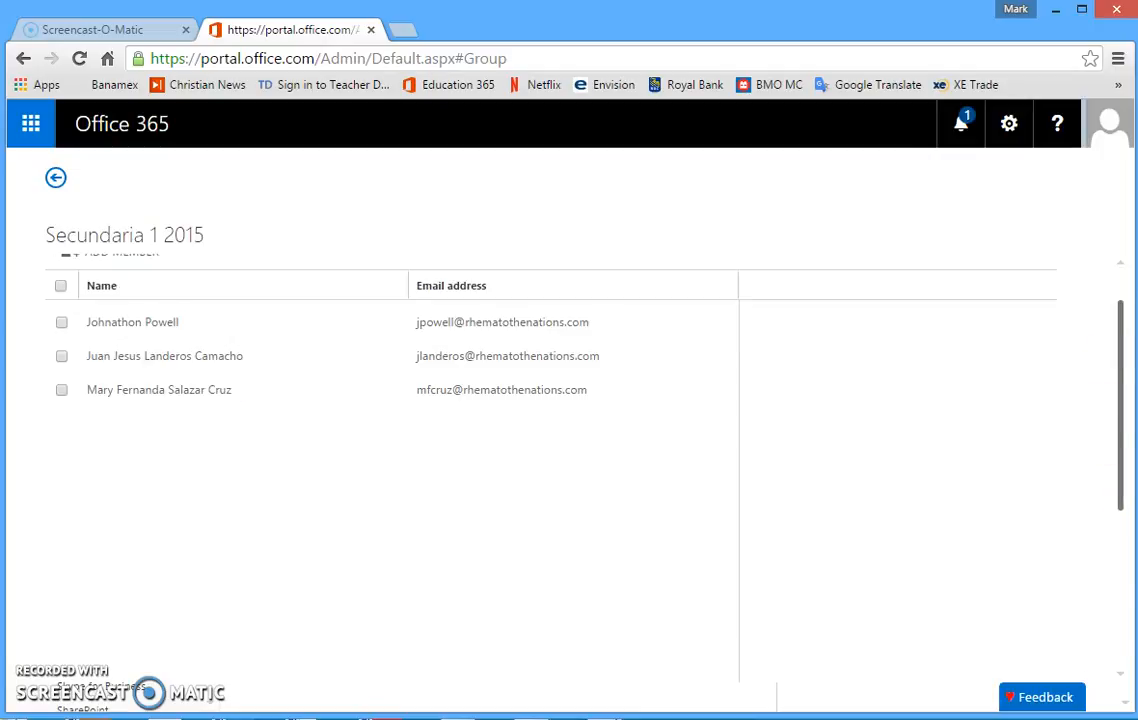
click(56, 180)
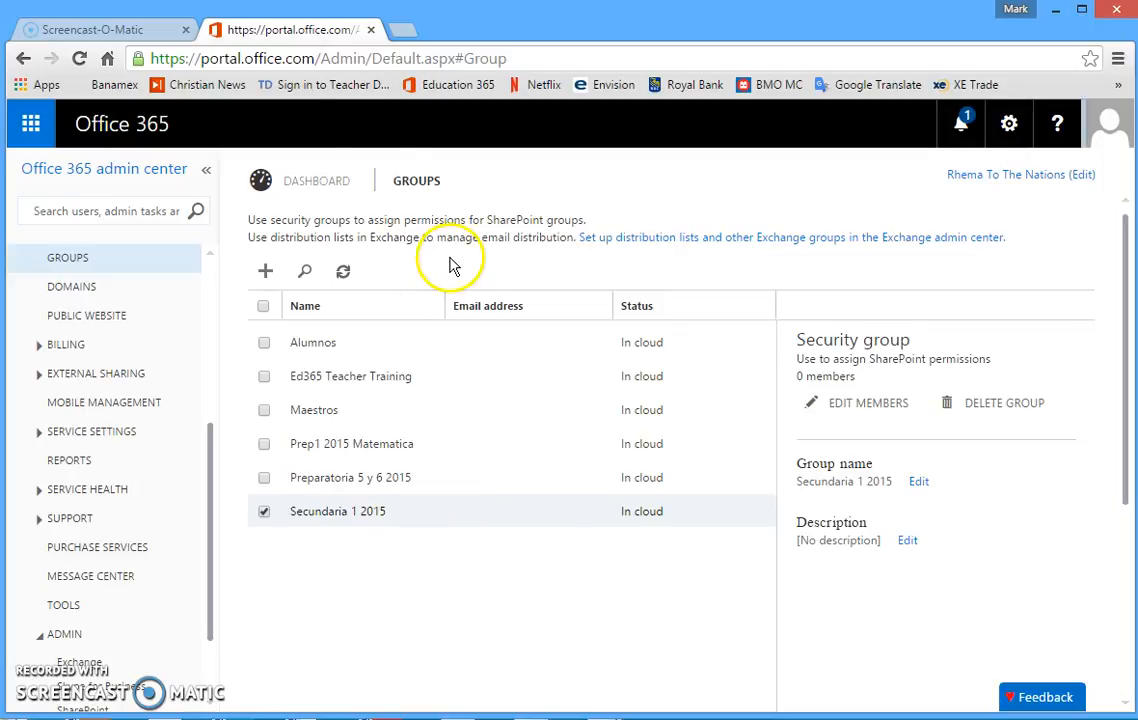
Switch to the Teacher Dashboard site via its bookmark and open the Usuario user list.
click(333, 87)
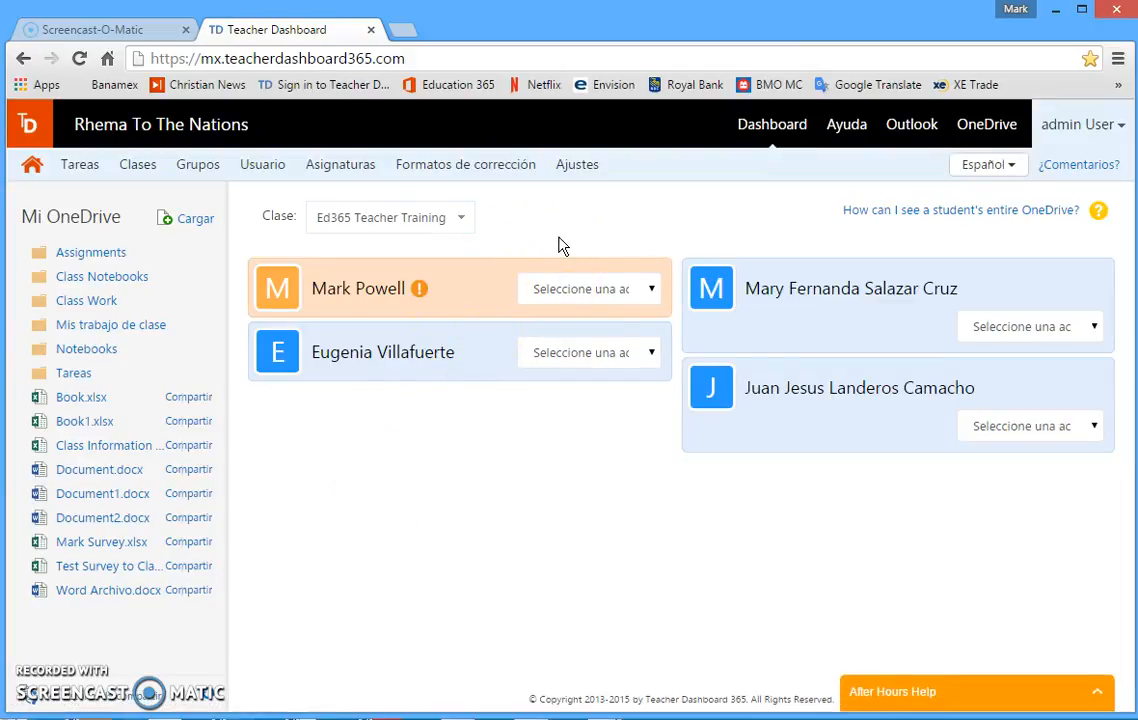
click(372, 470)
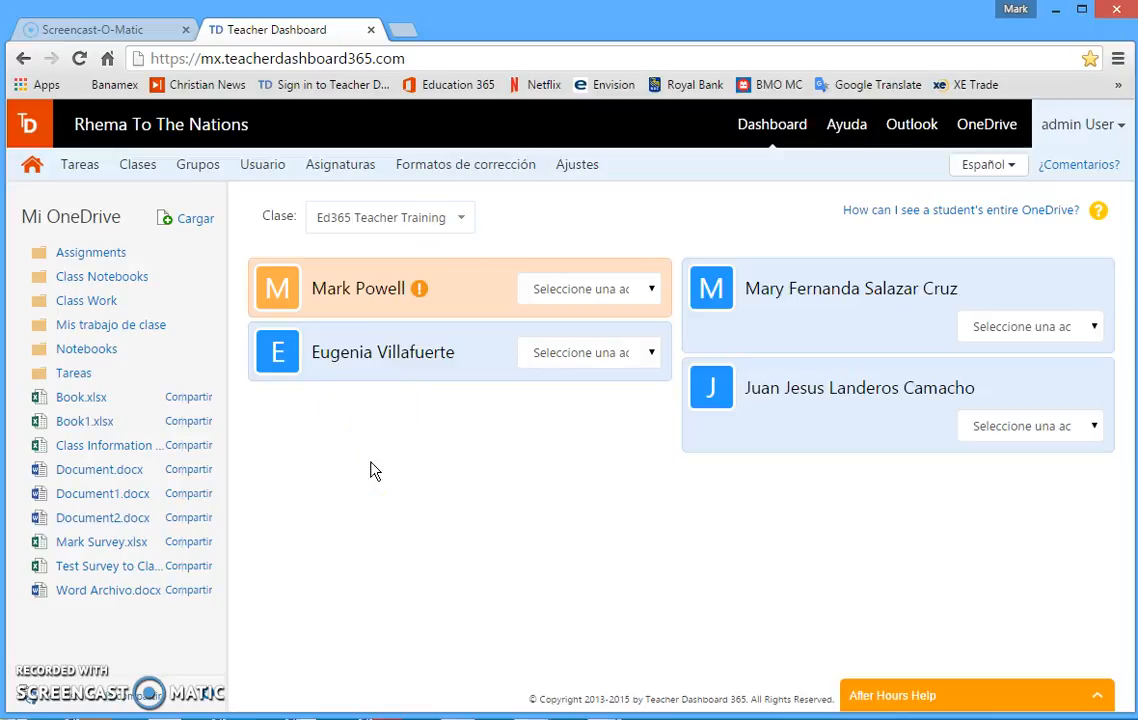
click(266, 168)
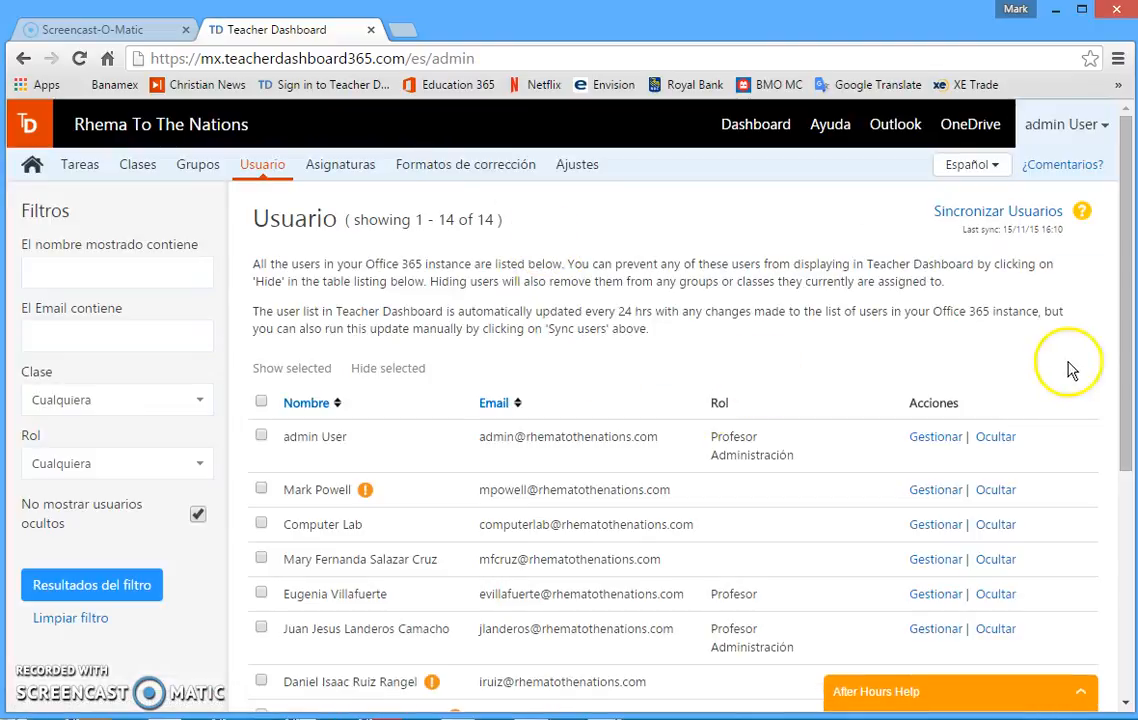
drag(1127, 305, 1127, 272)
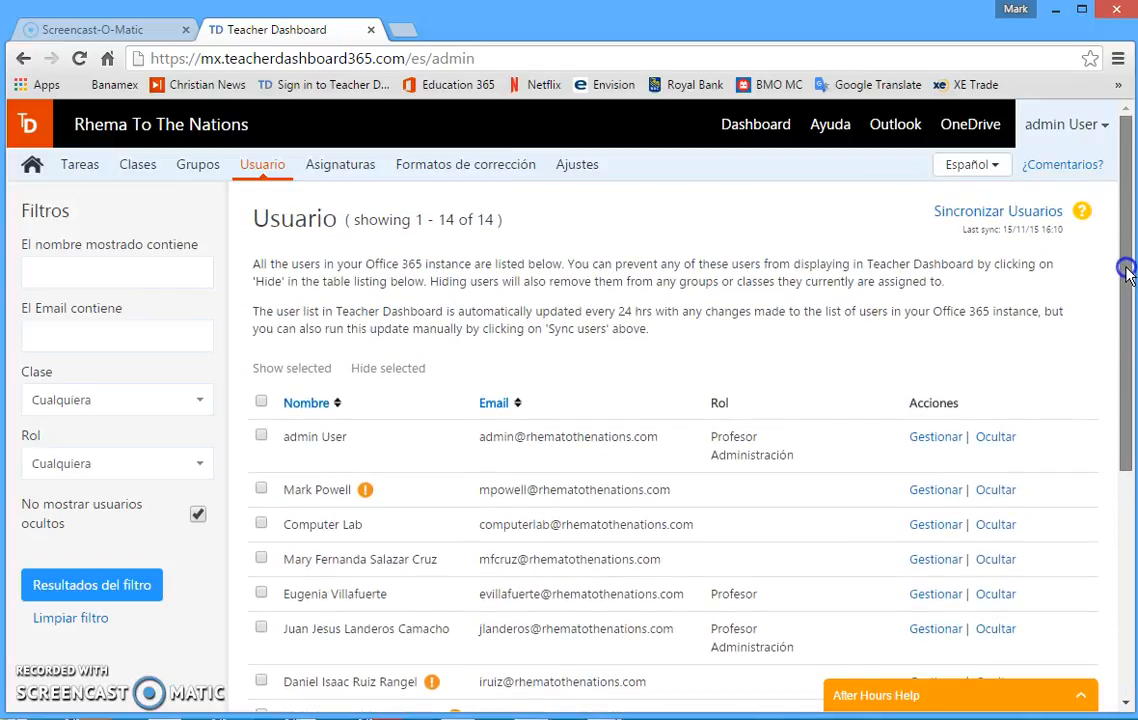
Synchronize the Teacher Dashboard user list with Office 365 and scroll through the updated users.
click(996, 216)
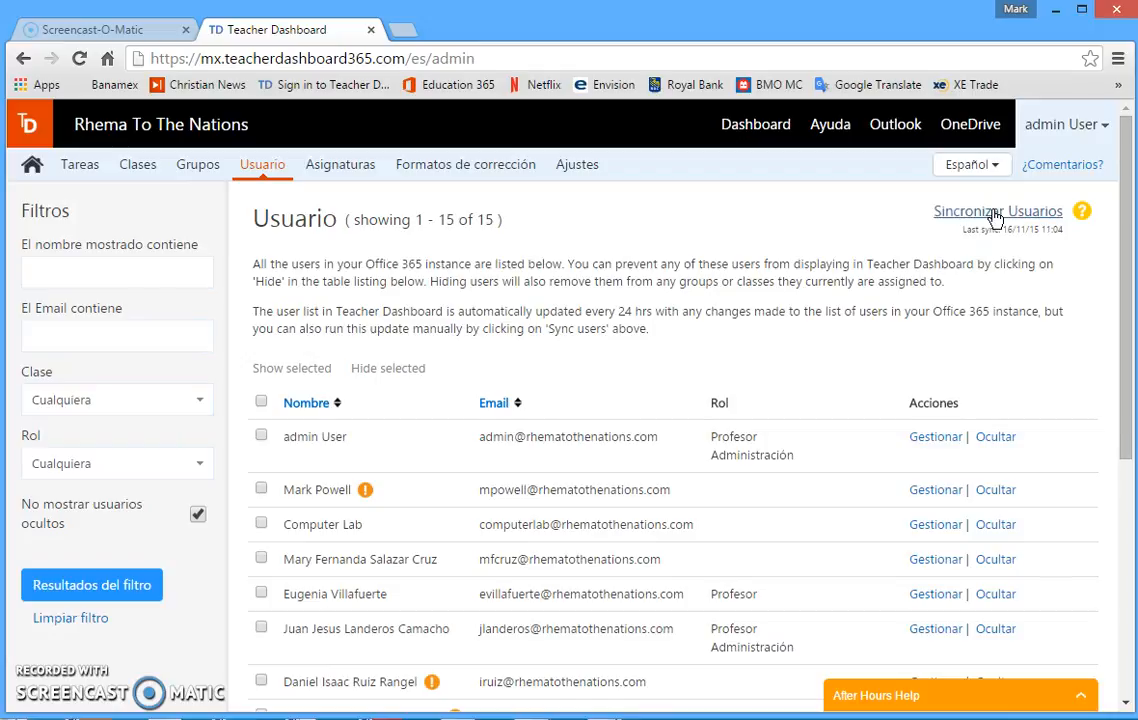
drag(1120, 292, 1120, 531)
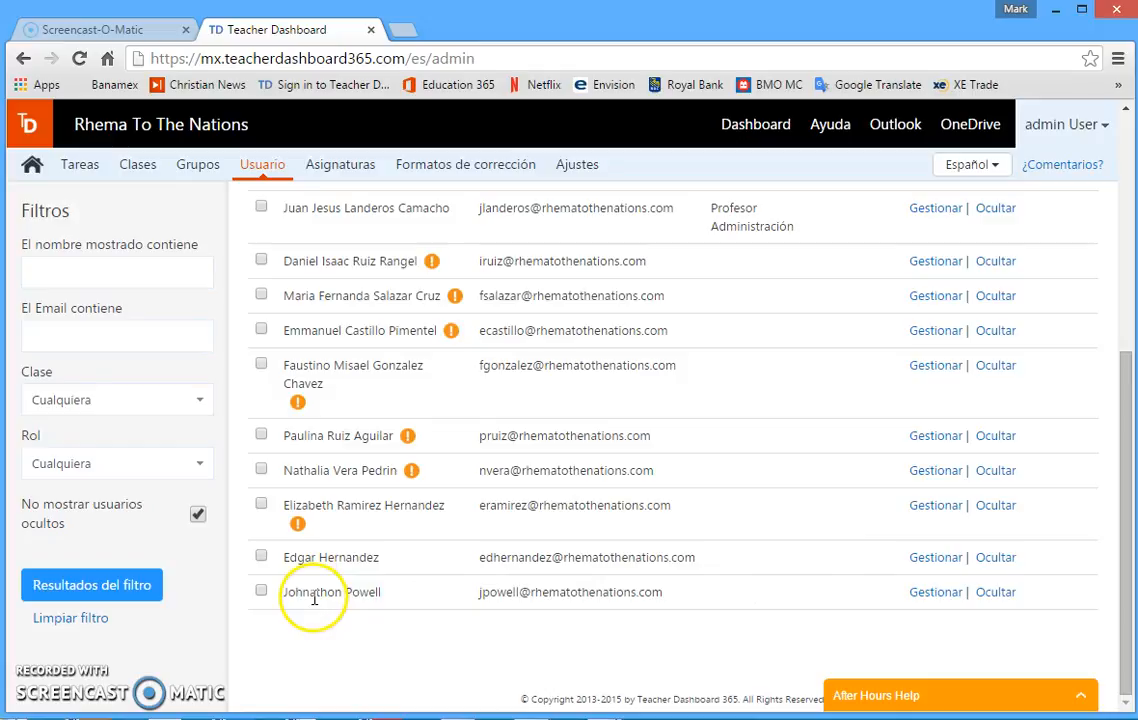
click(1127, 572)
drag(1127, 570, 1126, 326)
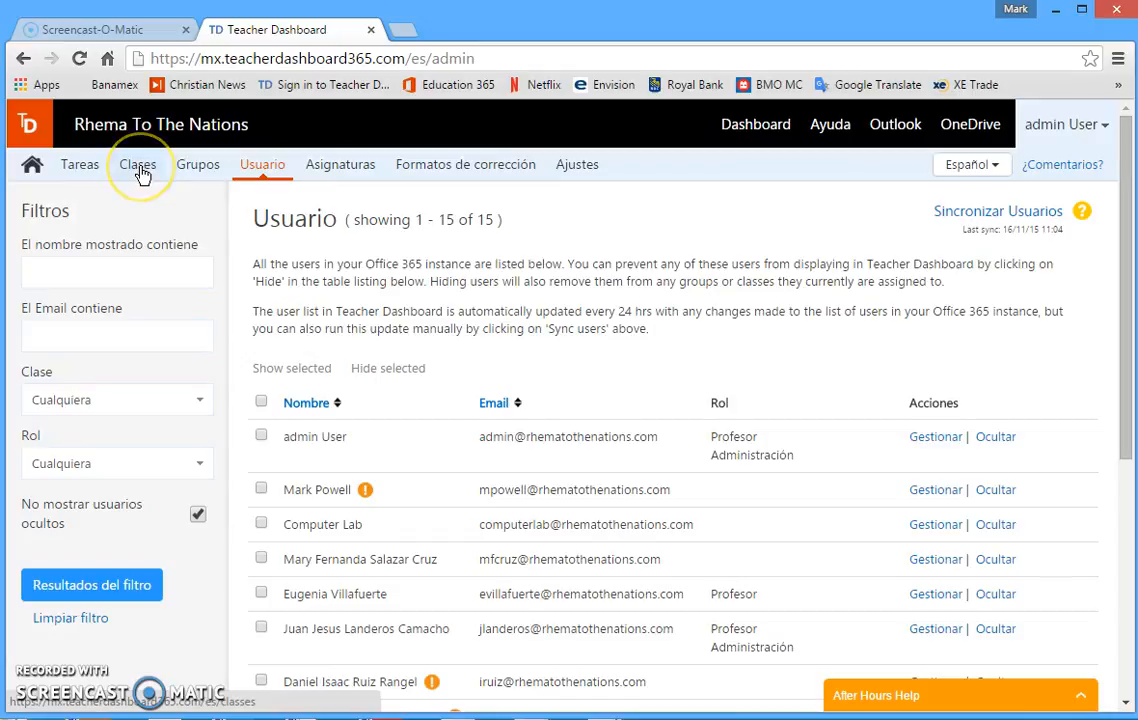
Run an Azure Active Directory sync from the groups page to bring in newly created groups.
click(197, 174)
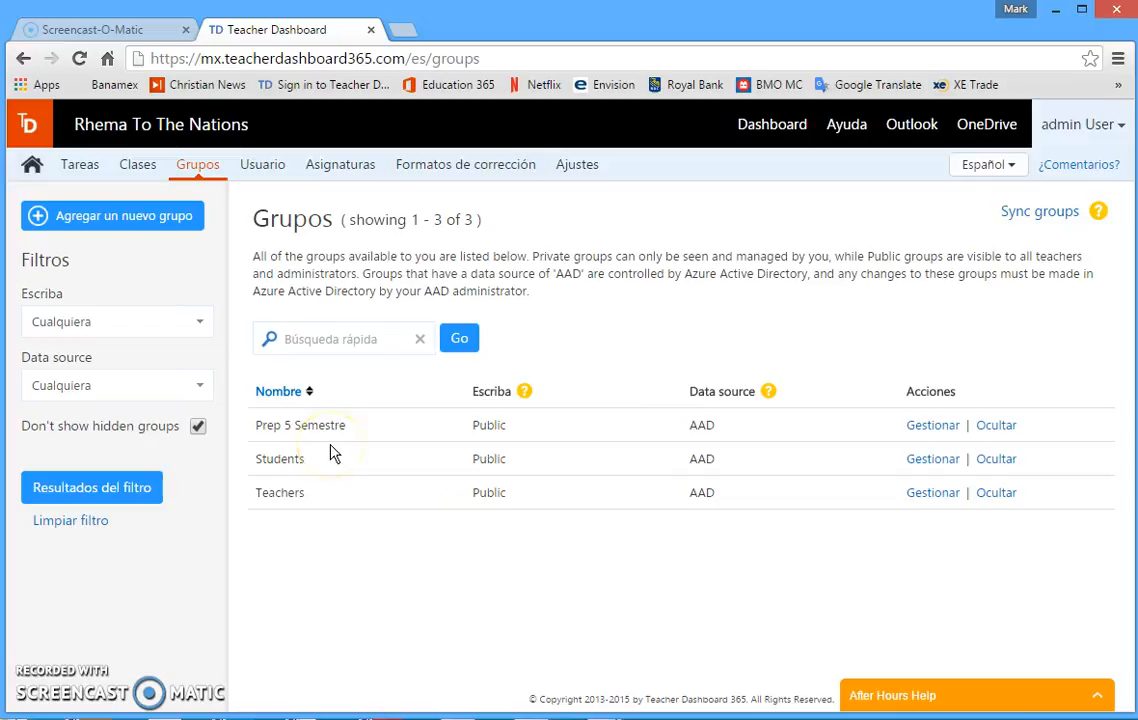
click(1043, 219)
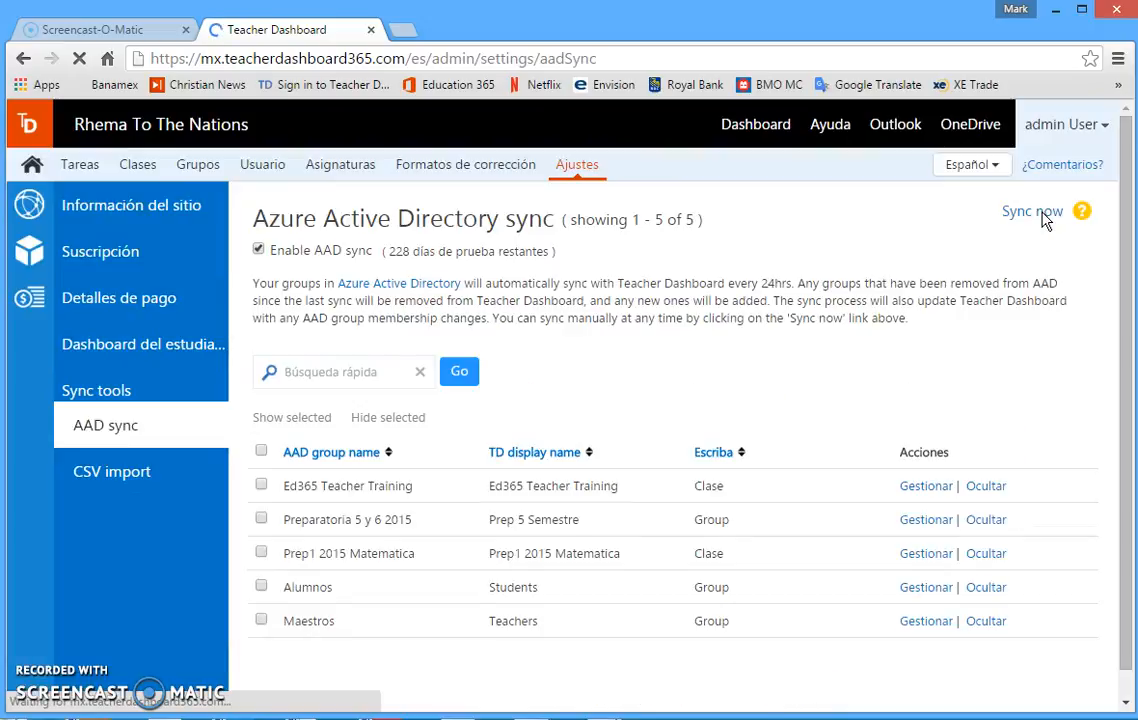
click(795, 368)
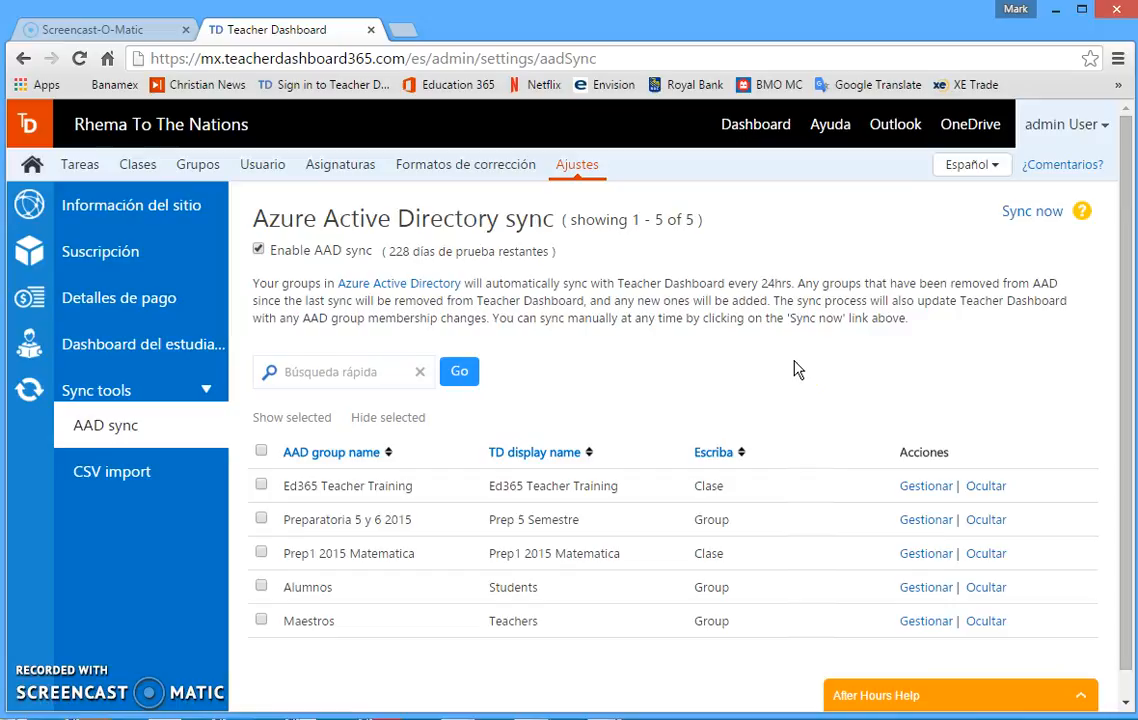
click(1034, 224)
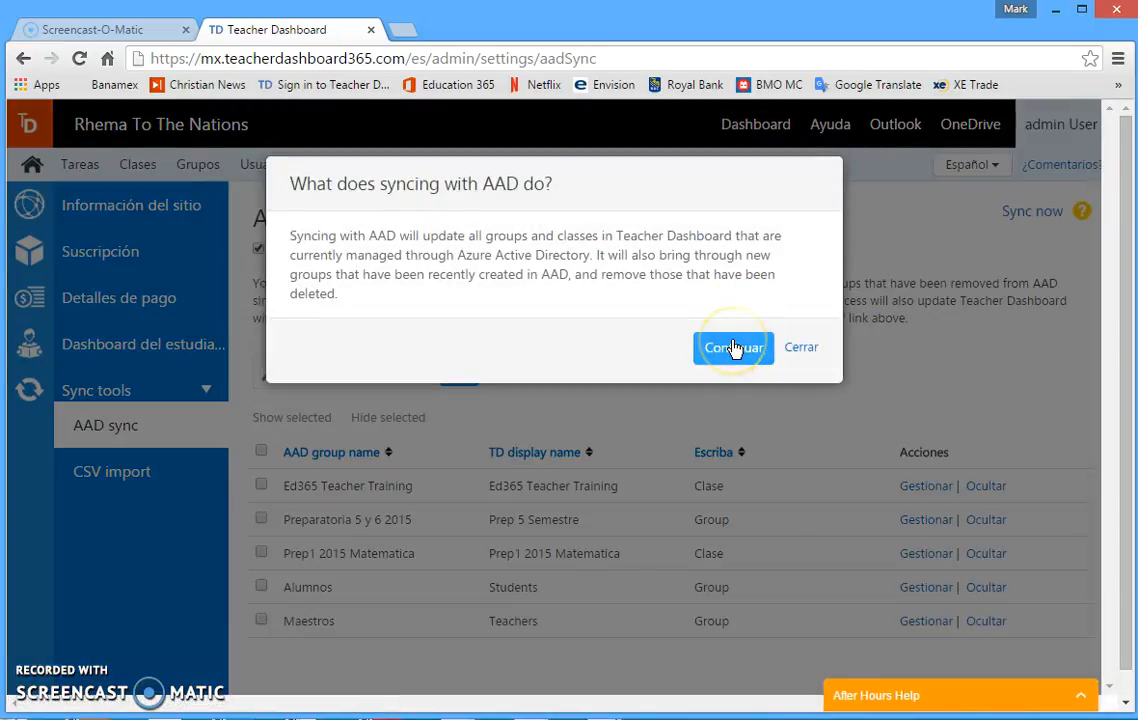
click(734, 345)
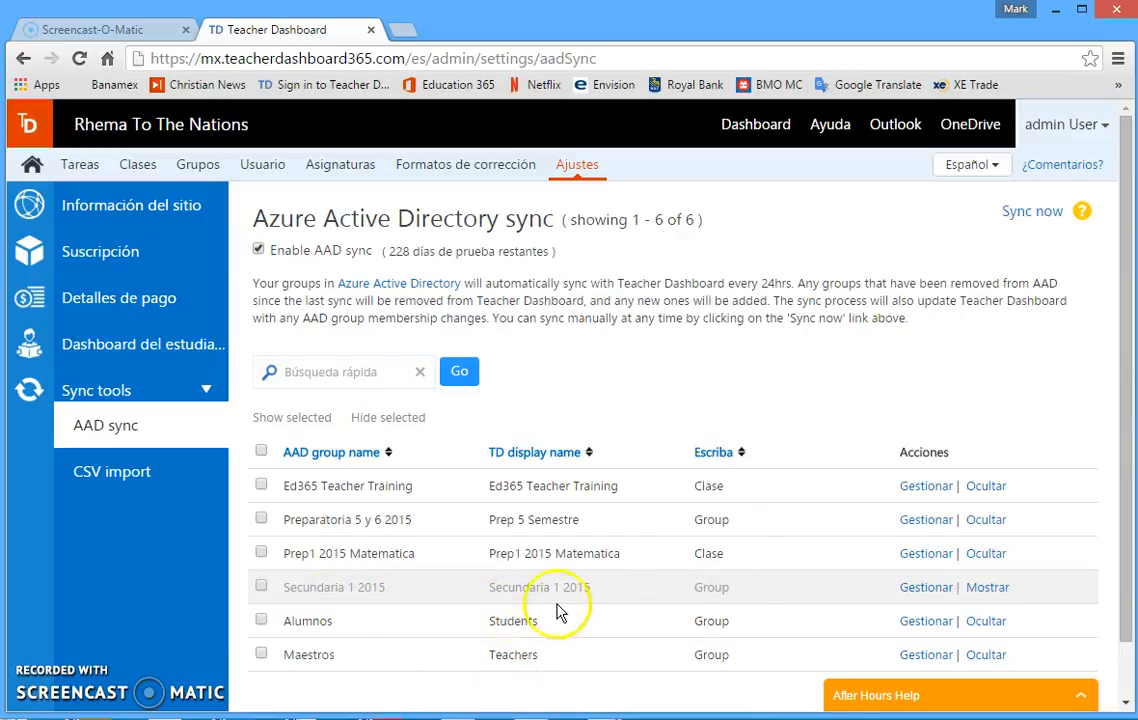
Unhide the Secundaria 1 2015 group so its users are synced.
click(987, 588)
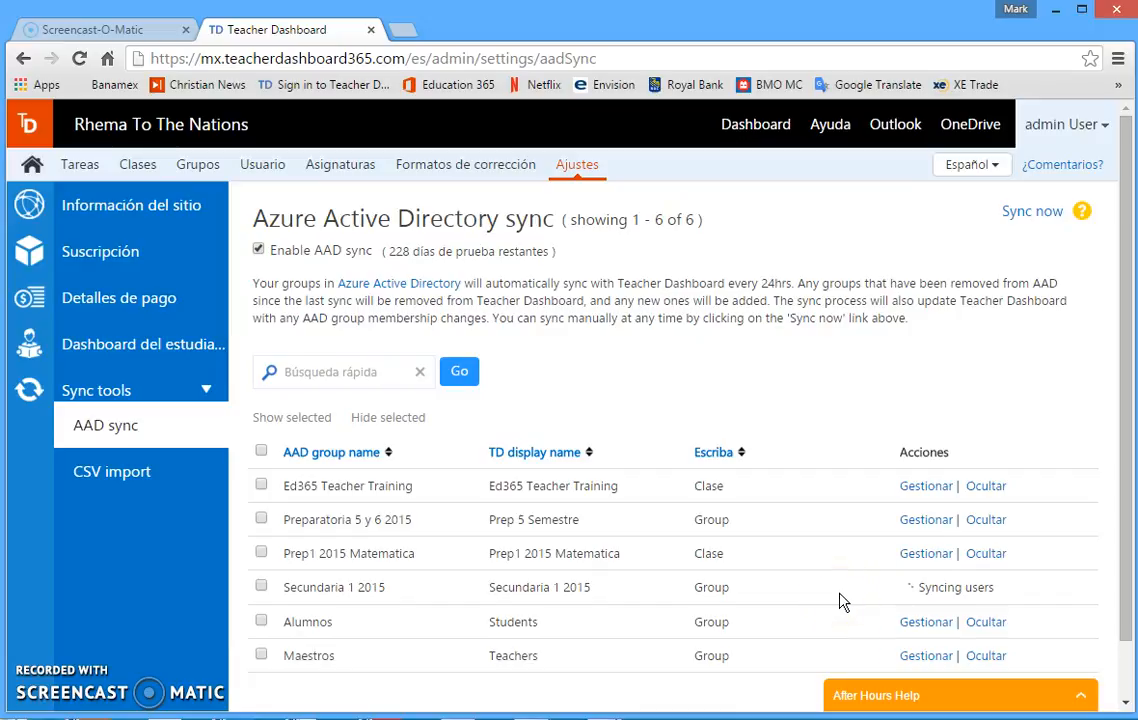
click(887, 598)
click(934, 594)
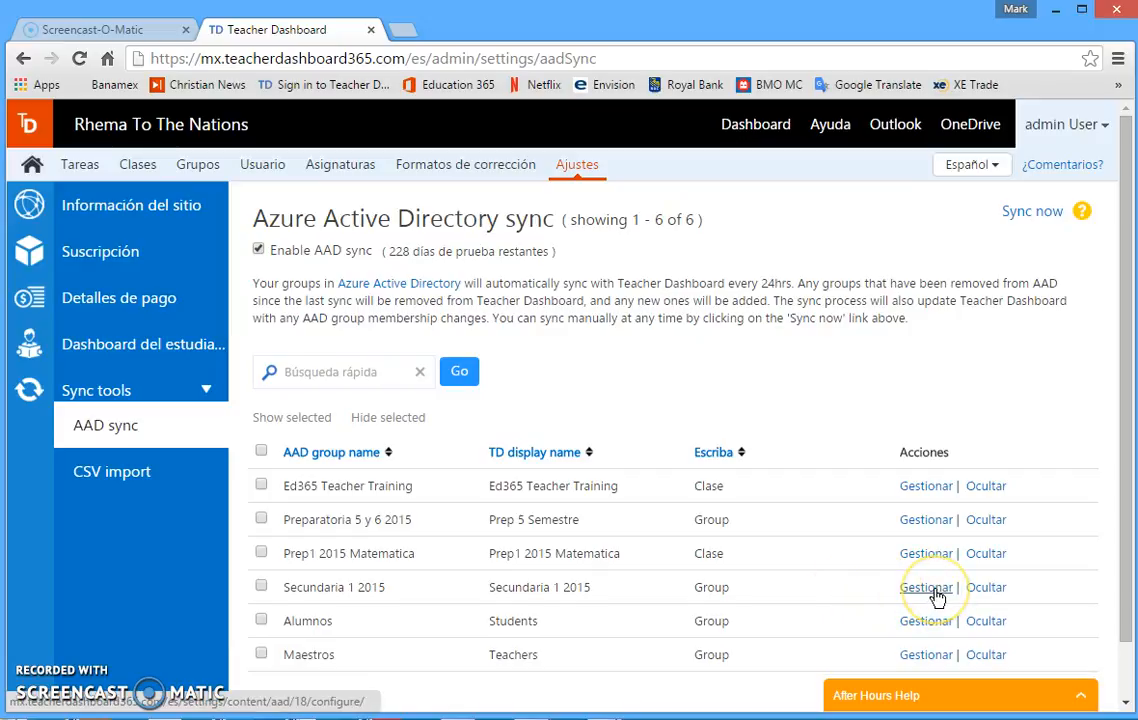
Change the Secundaria 1 2015 group type to Clase and close its settings.
click(937, 597)
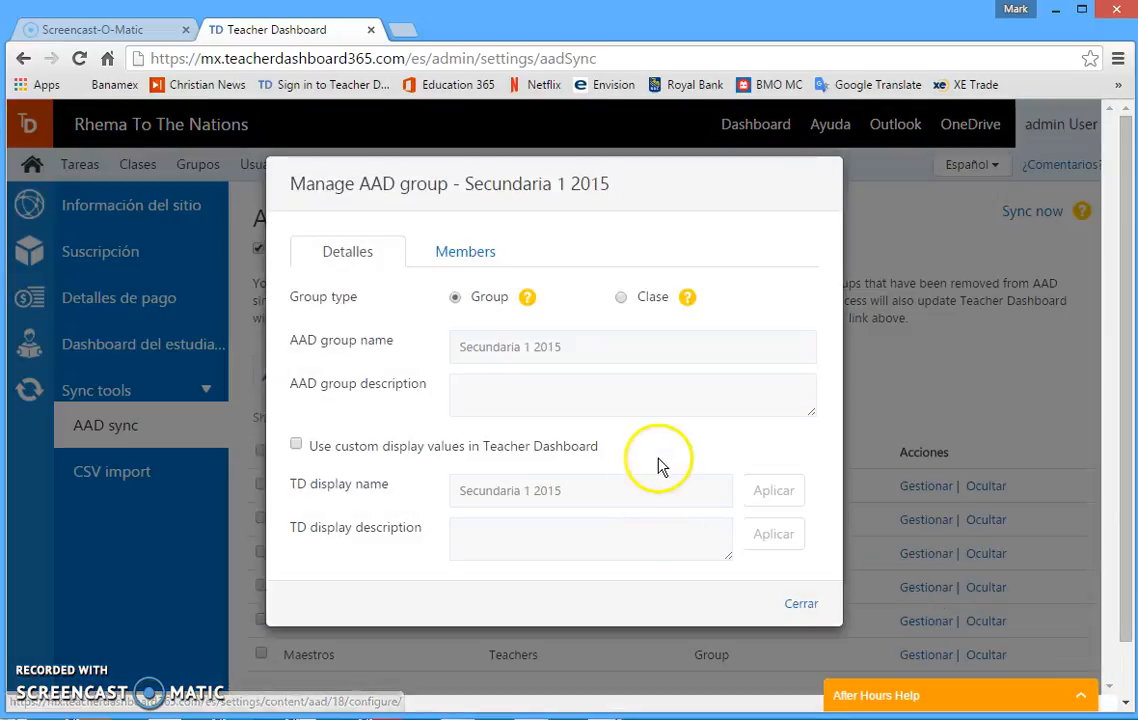
click(621, 299)
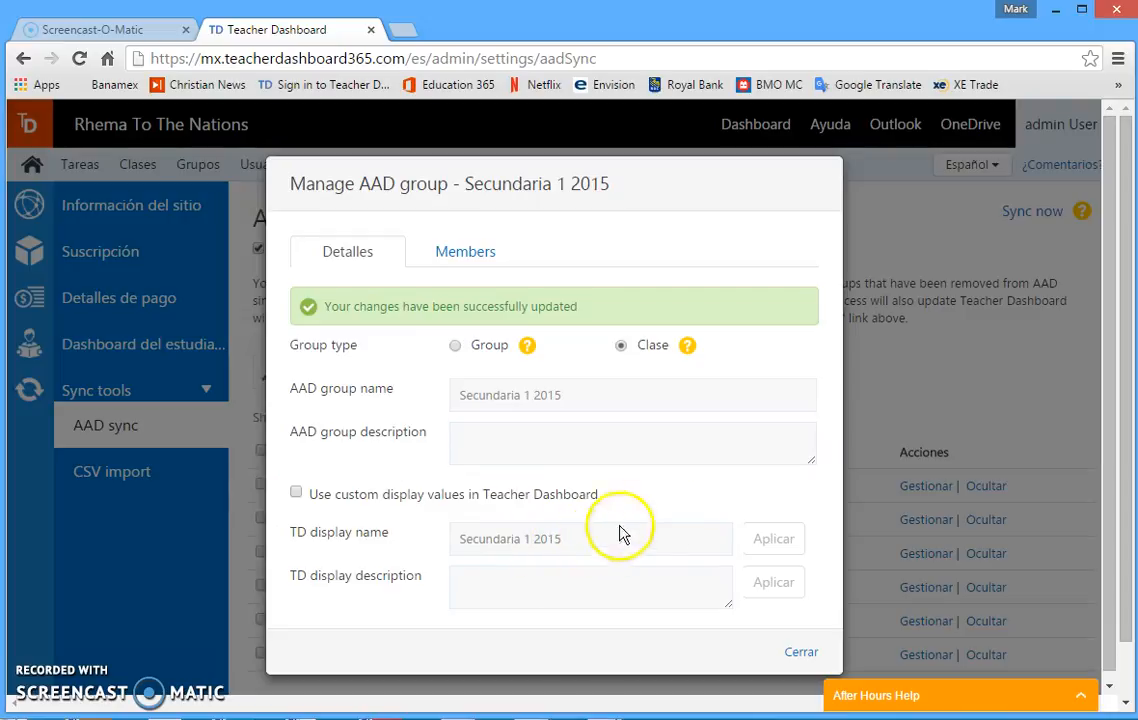
click(801, 653)
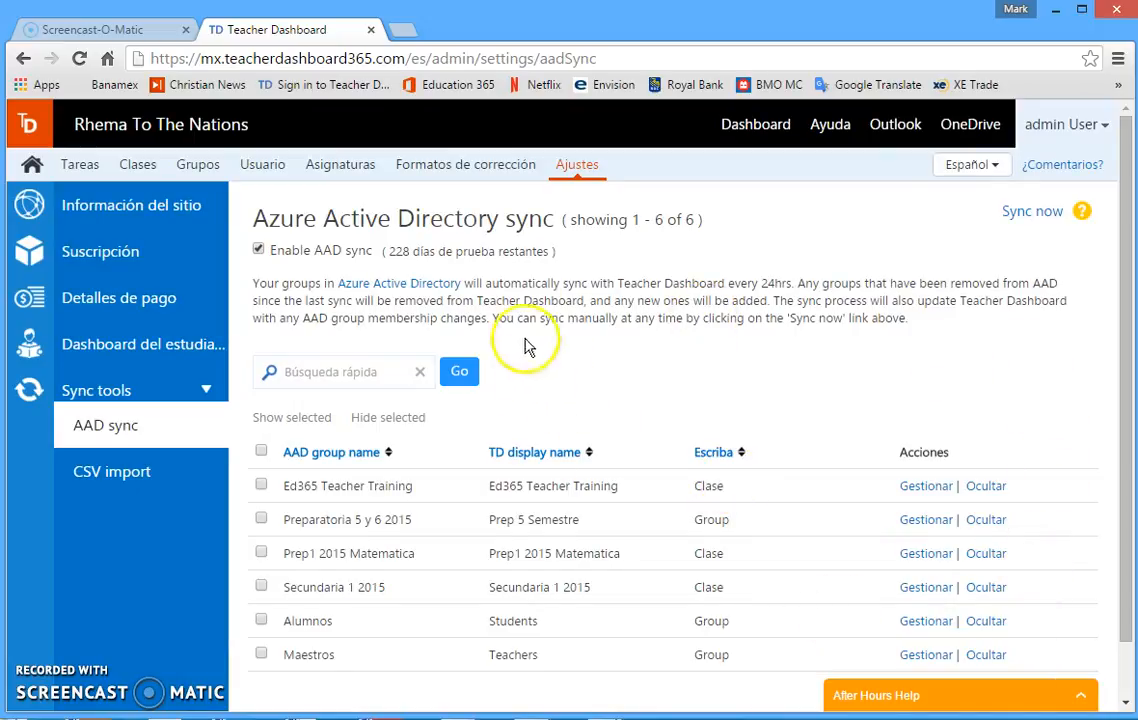
Add admin User as a teacher to the Secundaria 1 2015 class from the classes list.
click(137, 167)
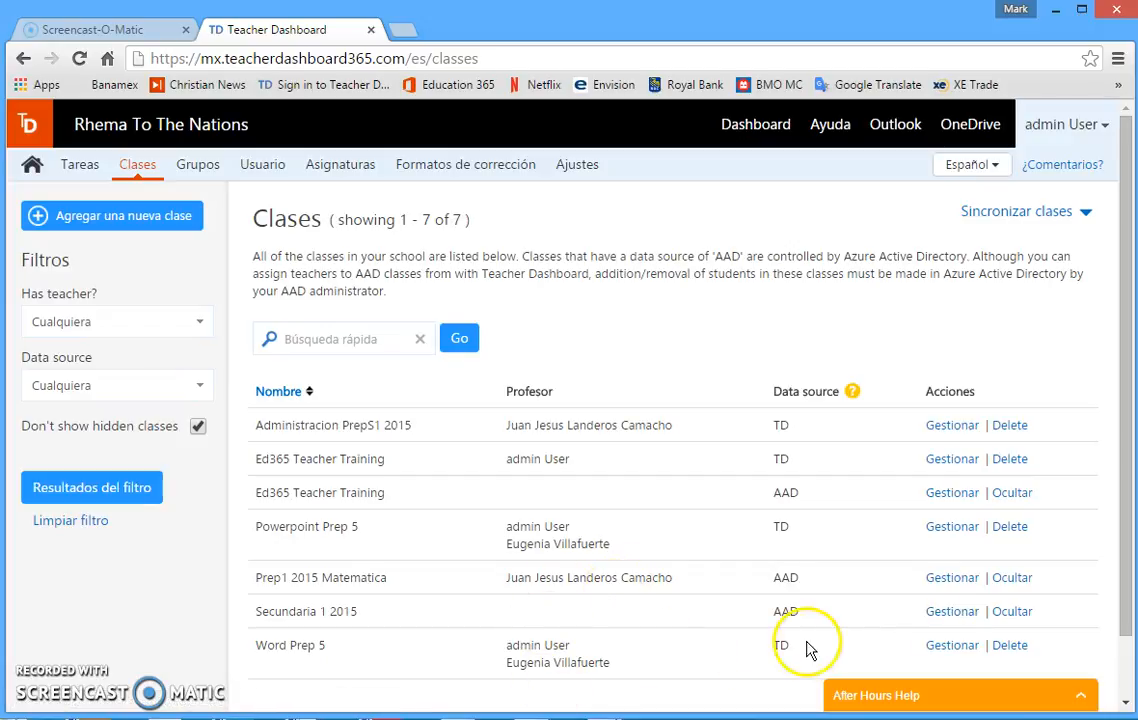
click(952, 621)
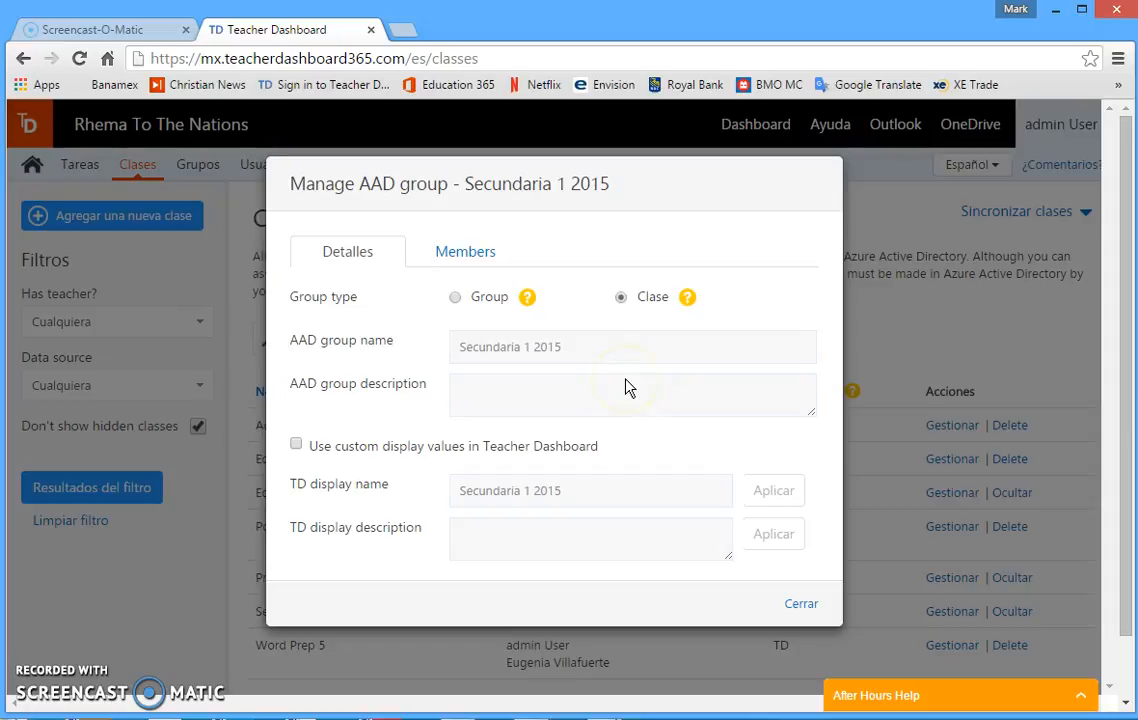
click(464, 256)
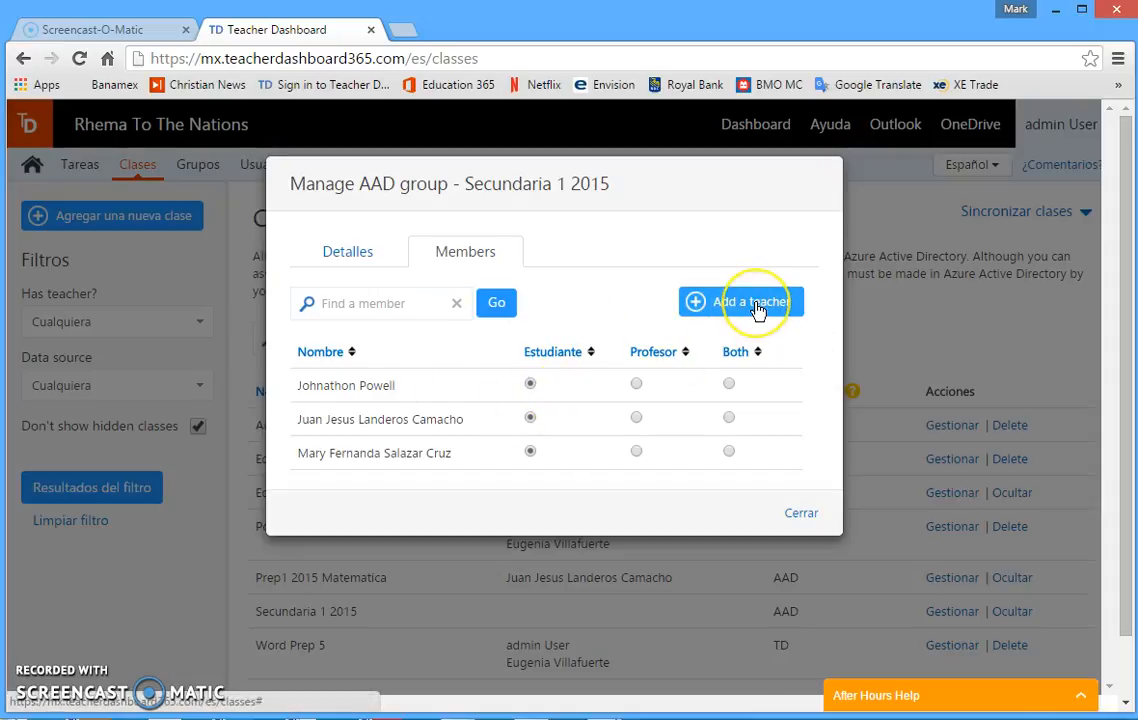
click(756, 304)
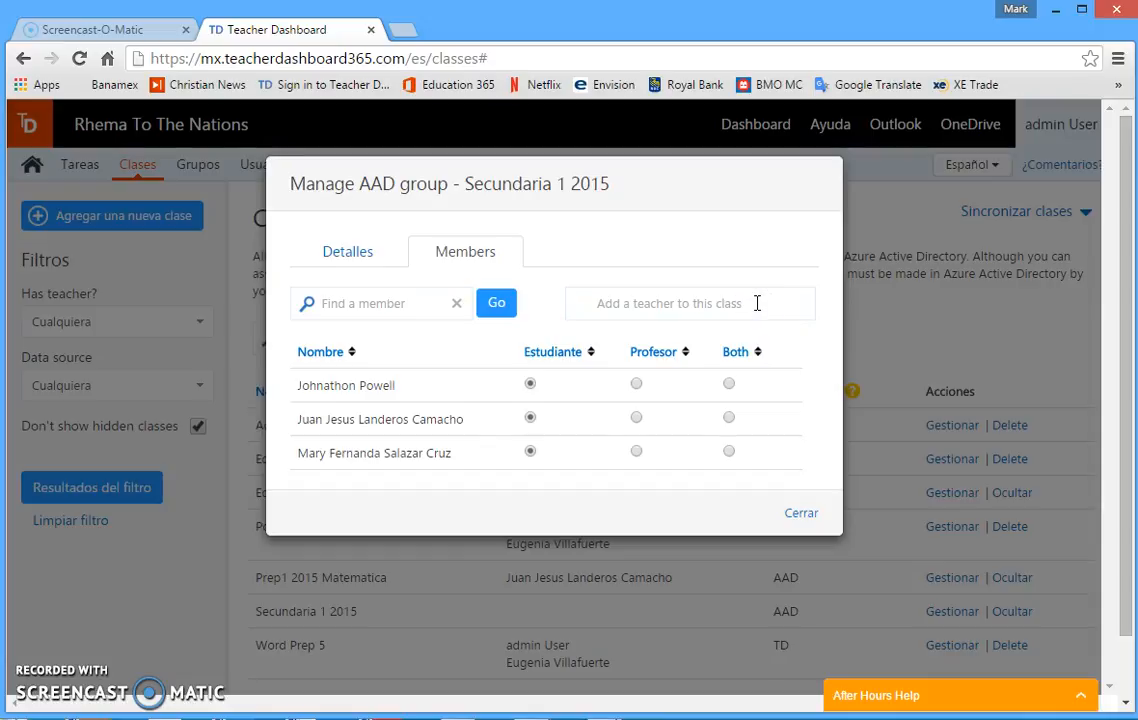
click(625, 301)
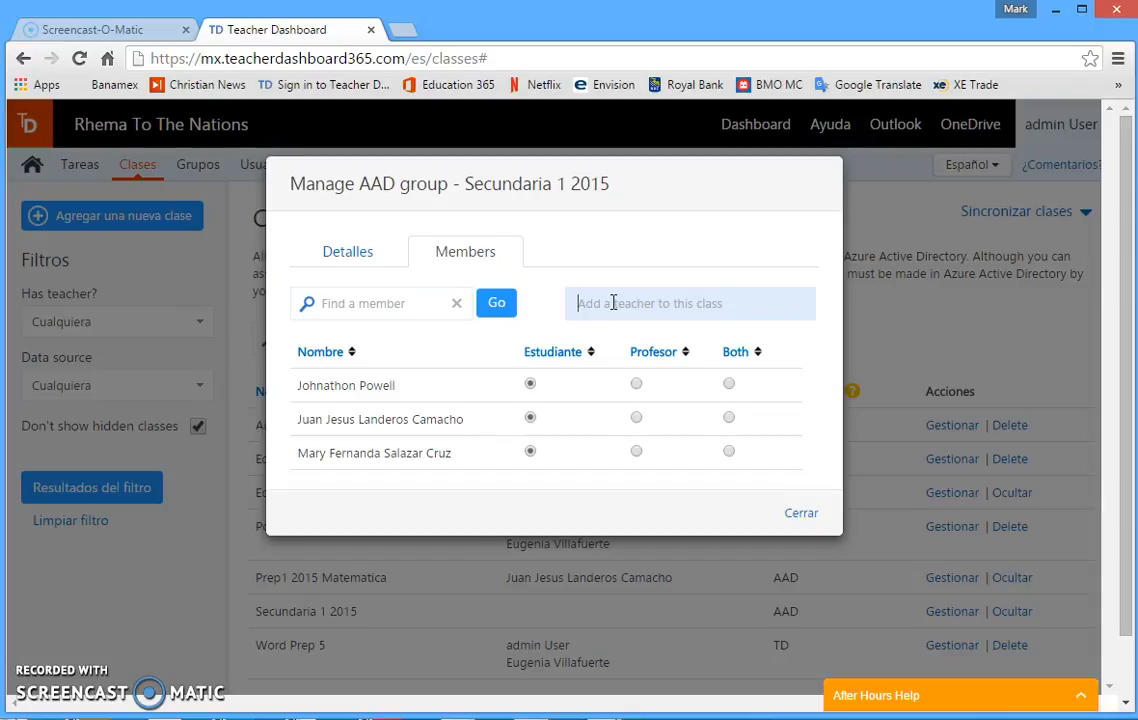
text(admin)
click(611, 334)
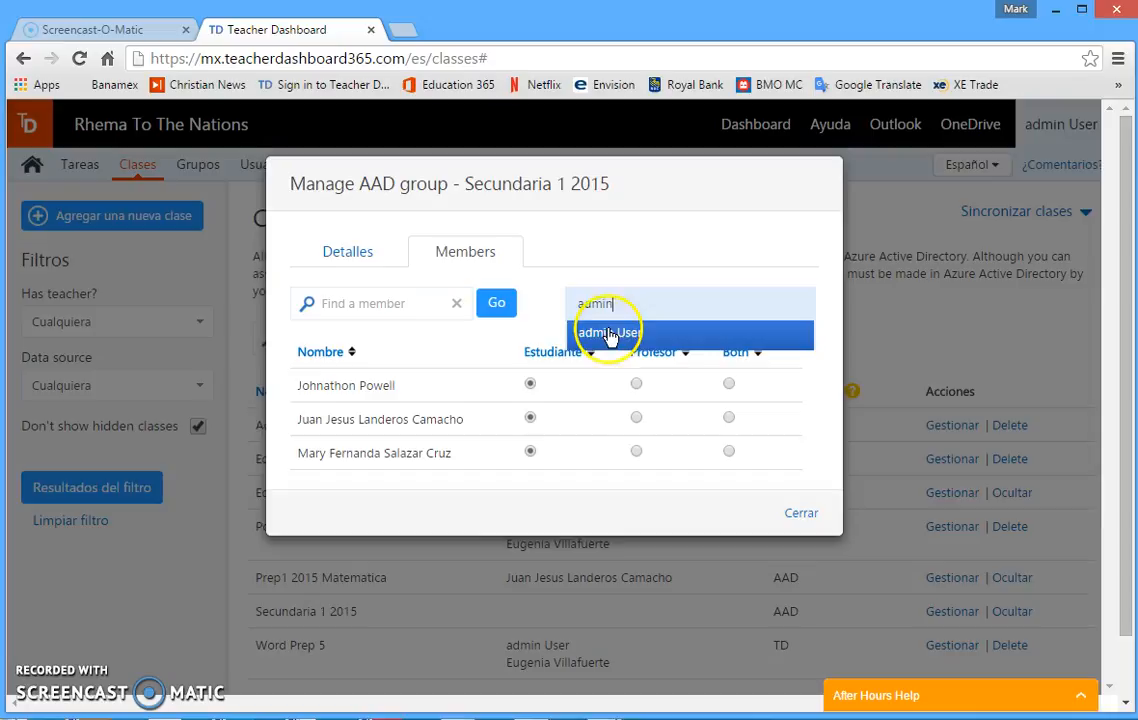
click(609, 338)
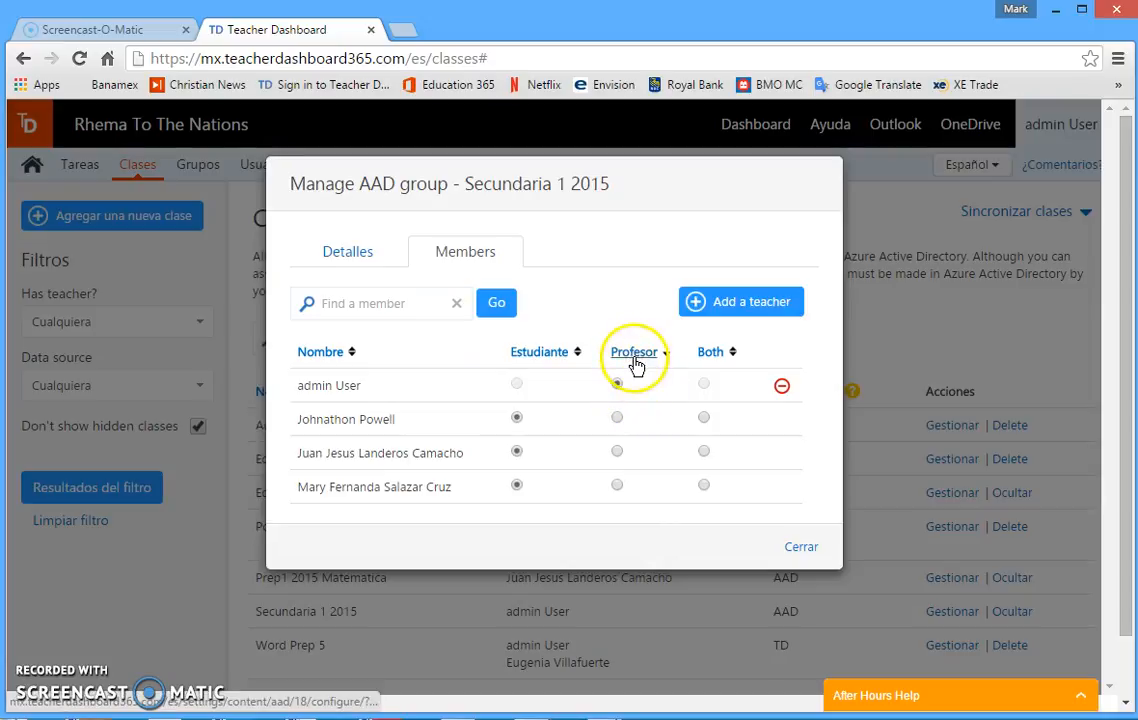
click(801, 548)
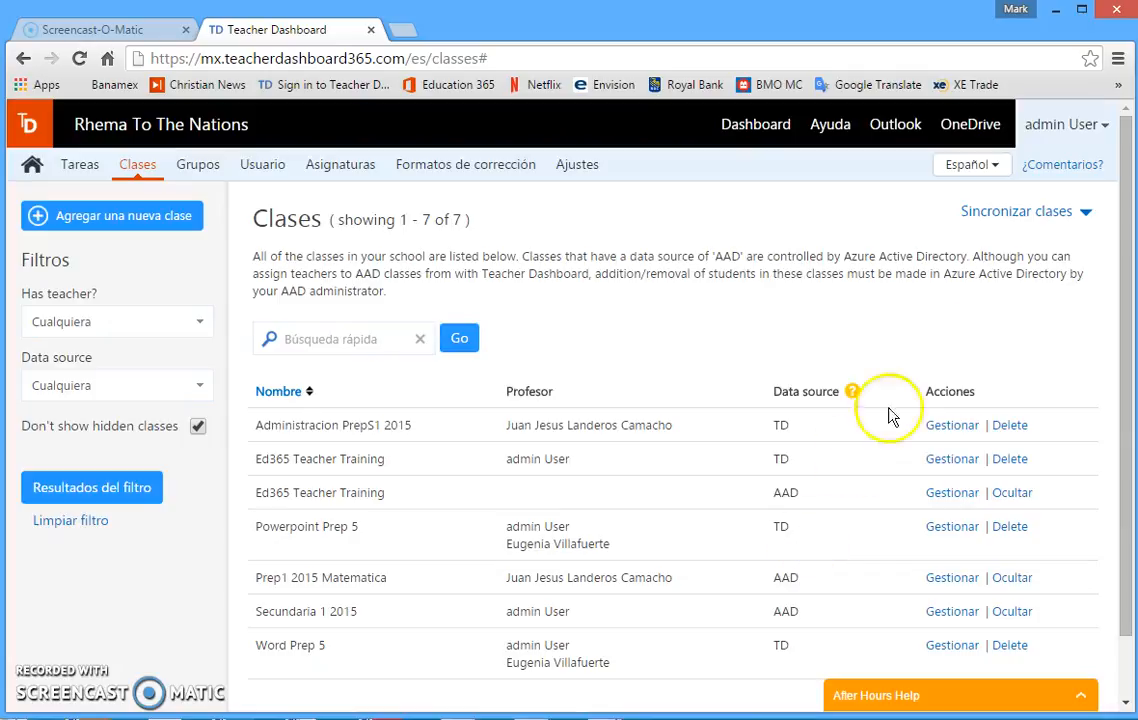
Run the Azure Active Directory sync again from the classes page.
click(1016, 221)
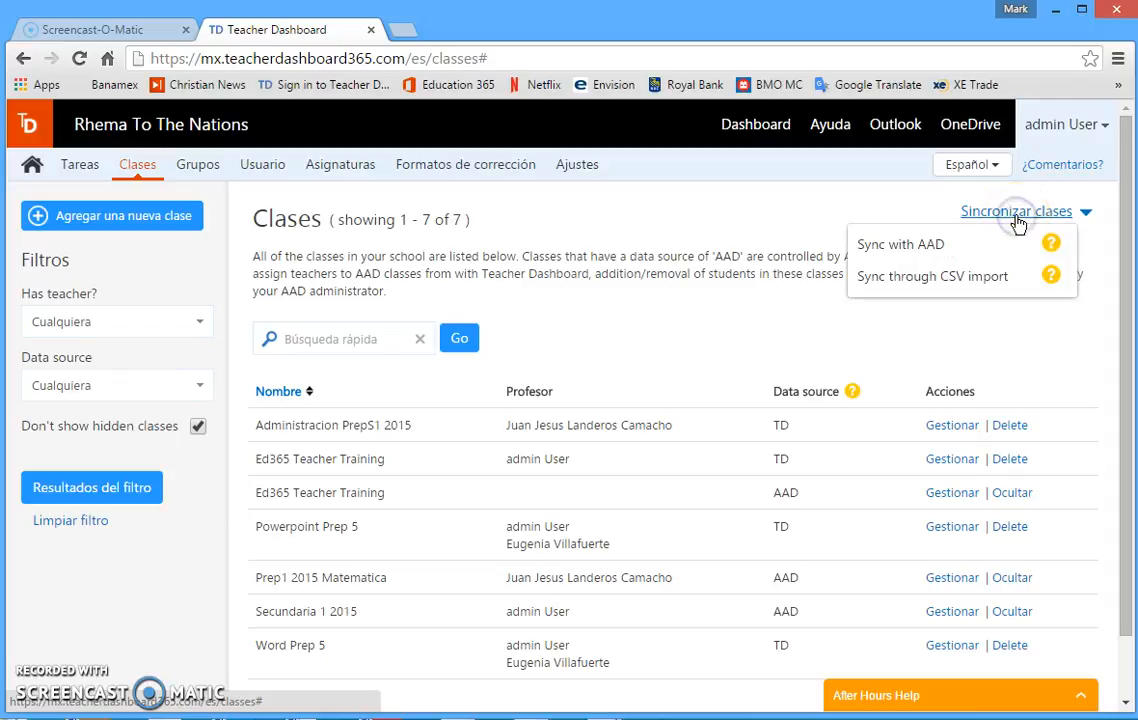
click(928, 248)
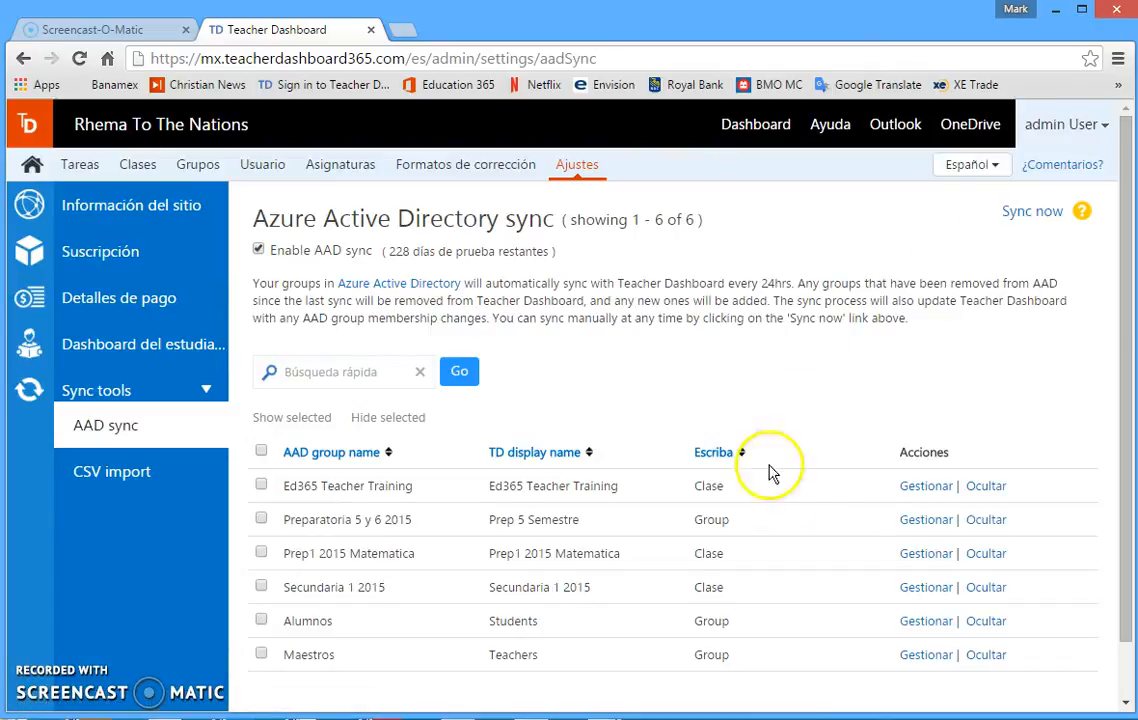
click(1022, 212)
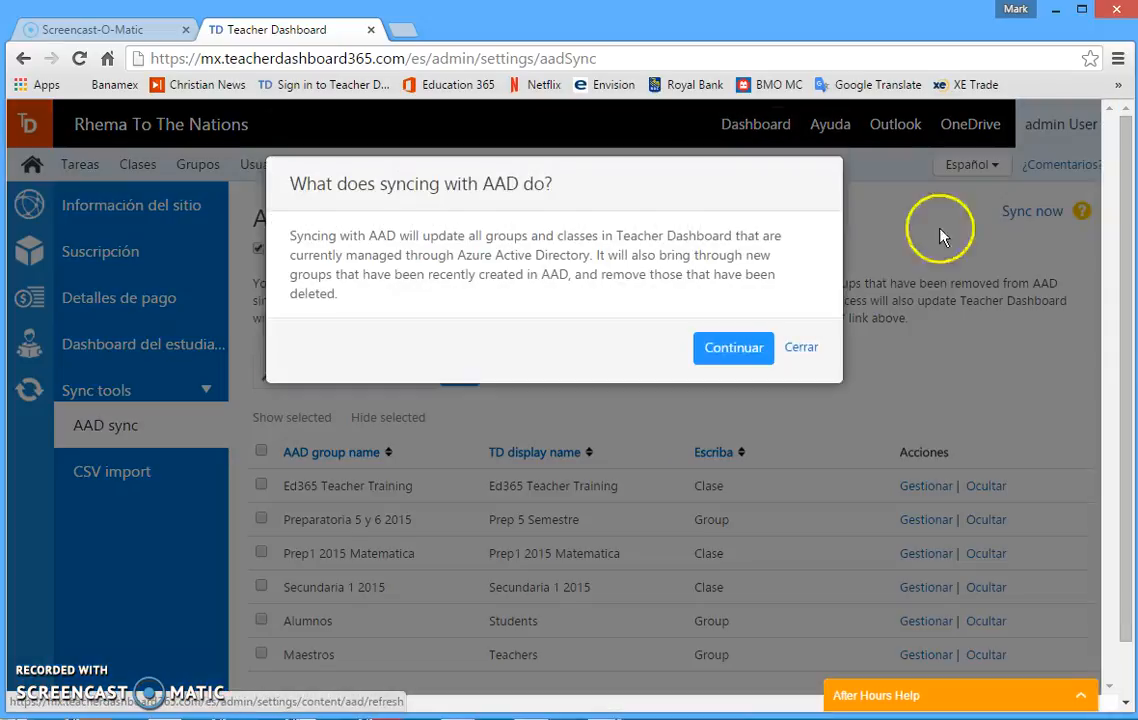
click(738, 347)
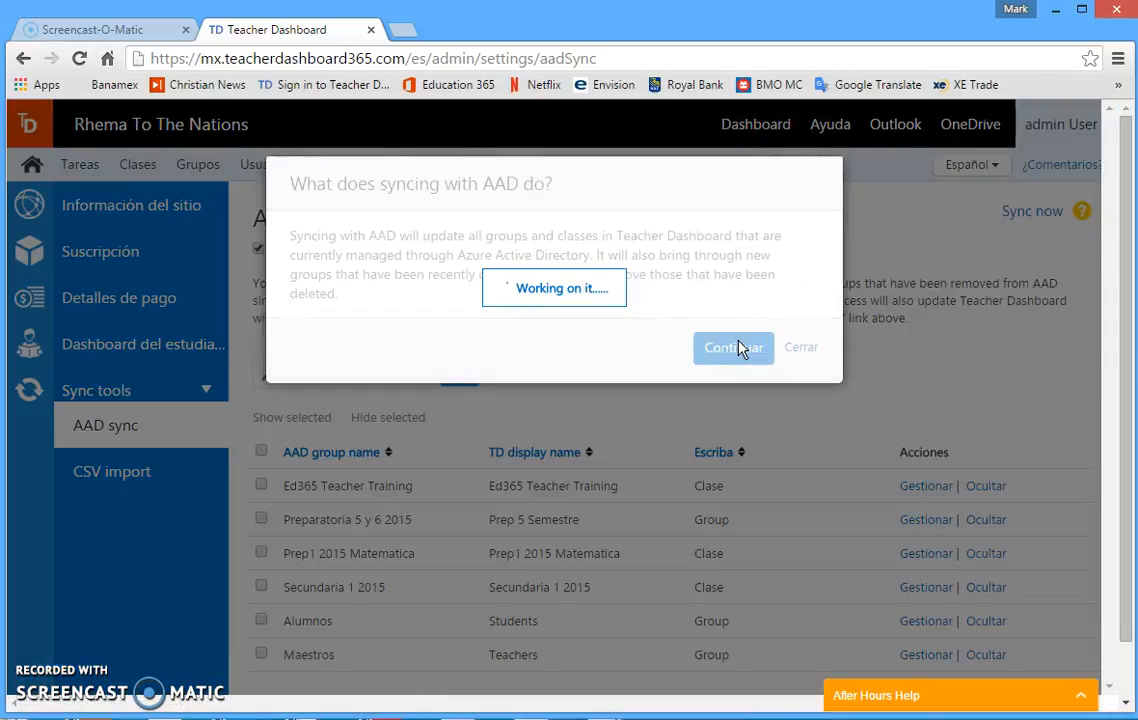